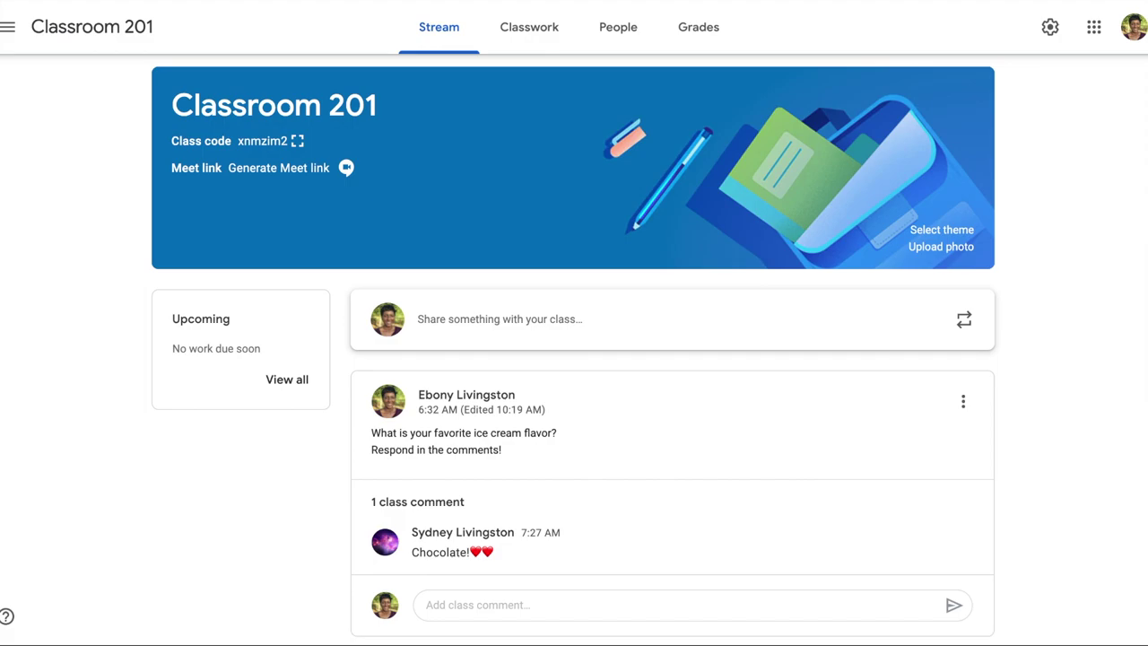
- Start a new class announcement reading "Here is a pep talk. Listen and enjoy!"
scroll(1032, 330, down, 1)
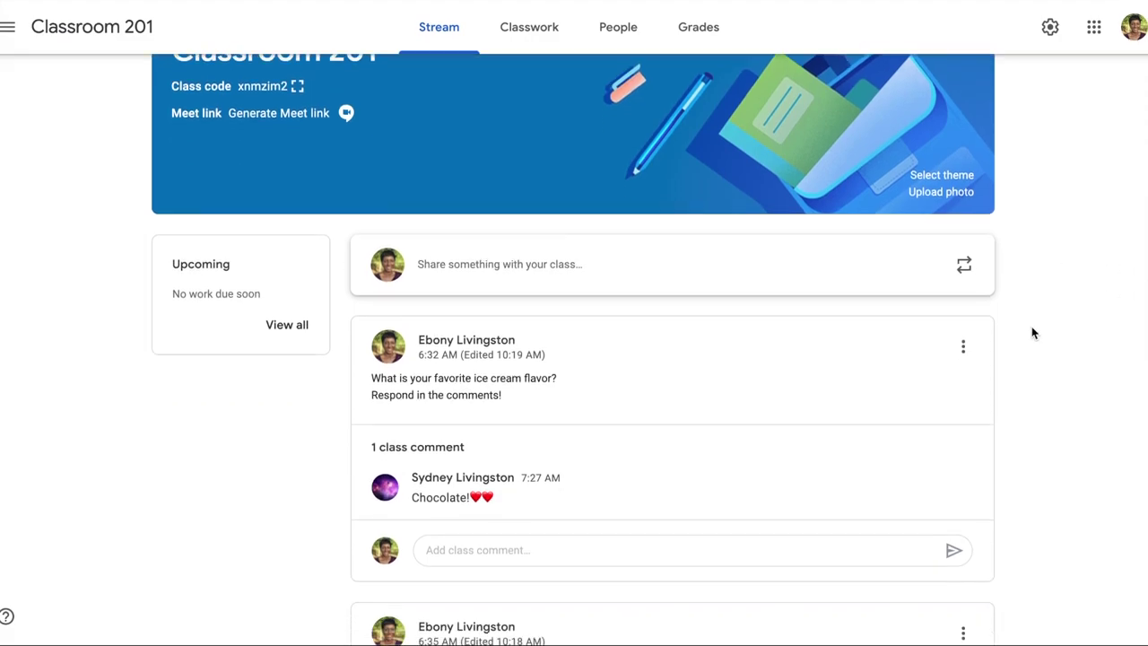
scroll(884, 344, down, 3)
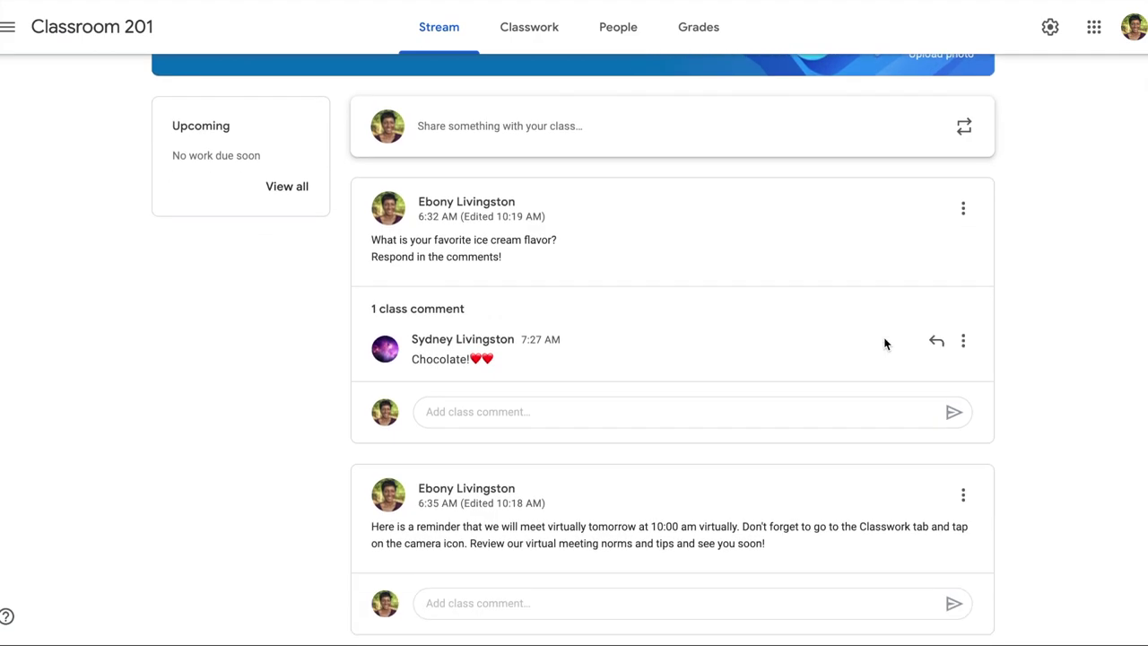
scroll(884, 344, up, 1)
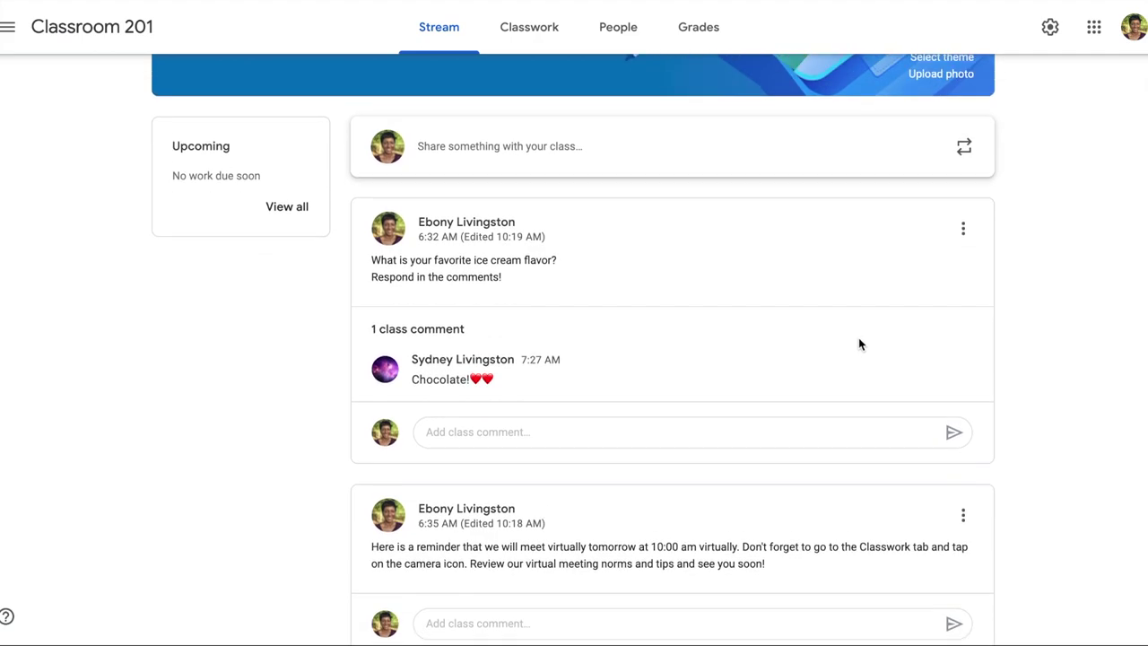
scroll(712, 323, up, 2)
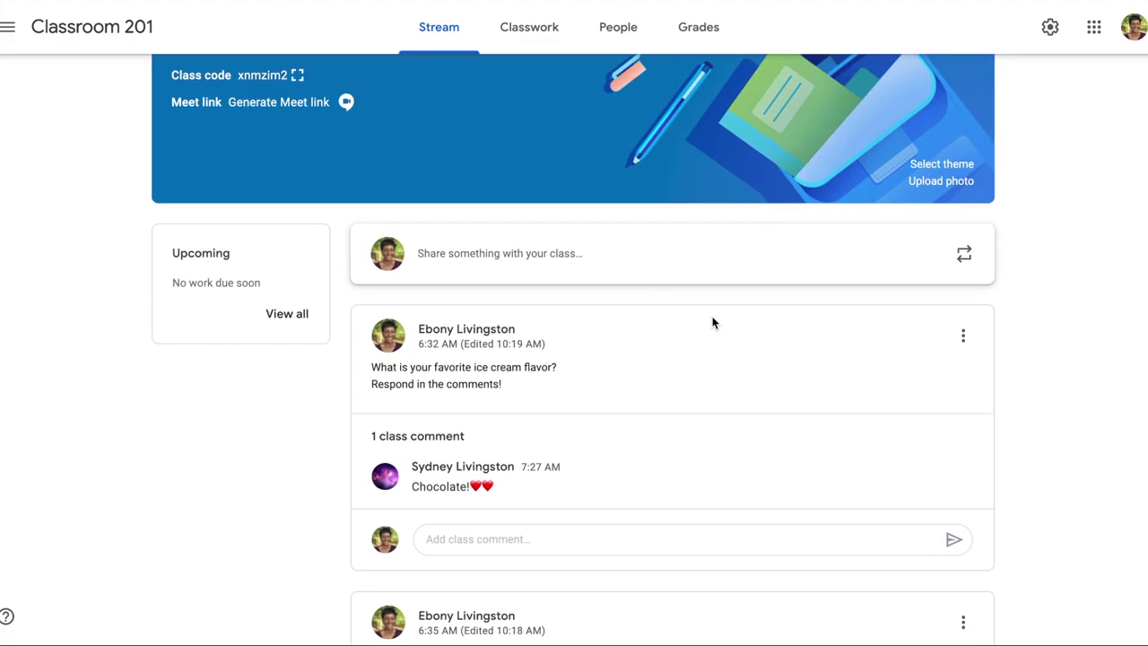
scroll(712, 323, down, 5)
scroll(712, 323, down, 4)
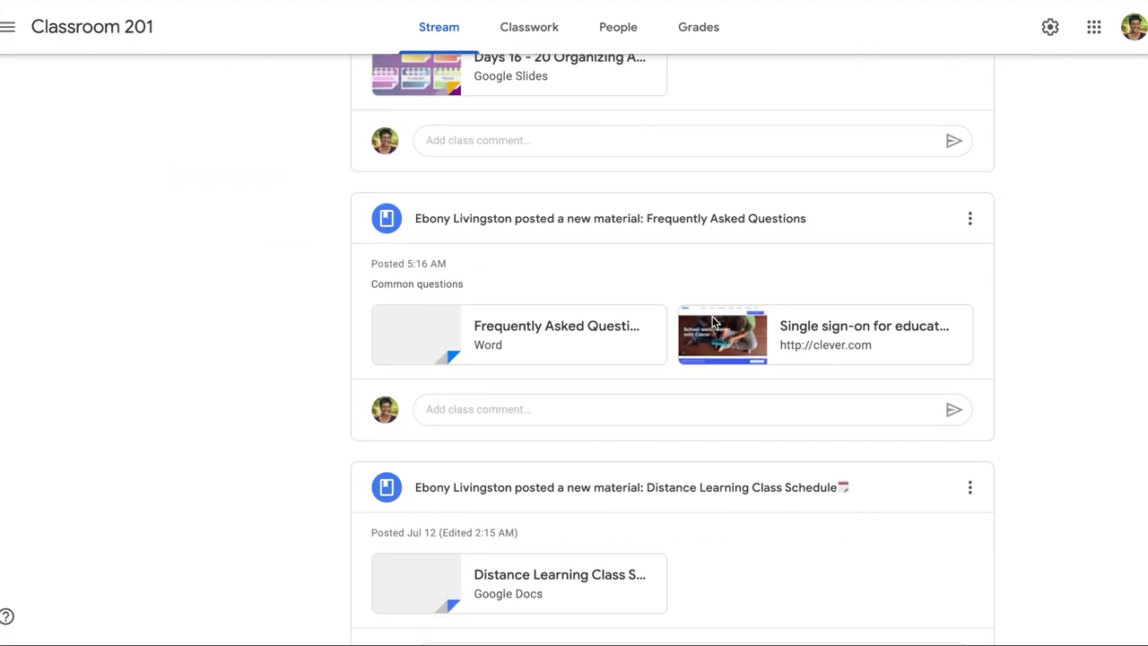
scroll(712, 322, up, 8)
scroll(712, 323, up, 1)
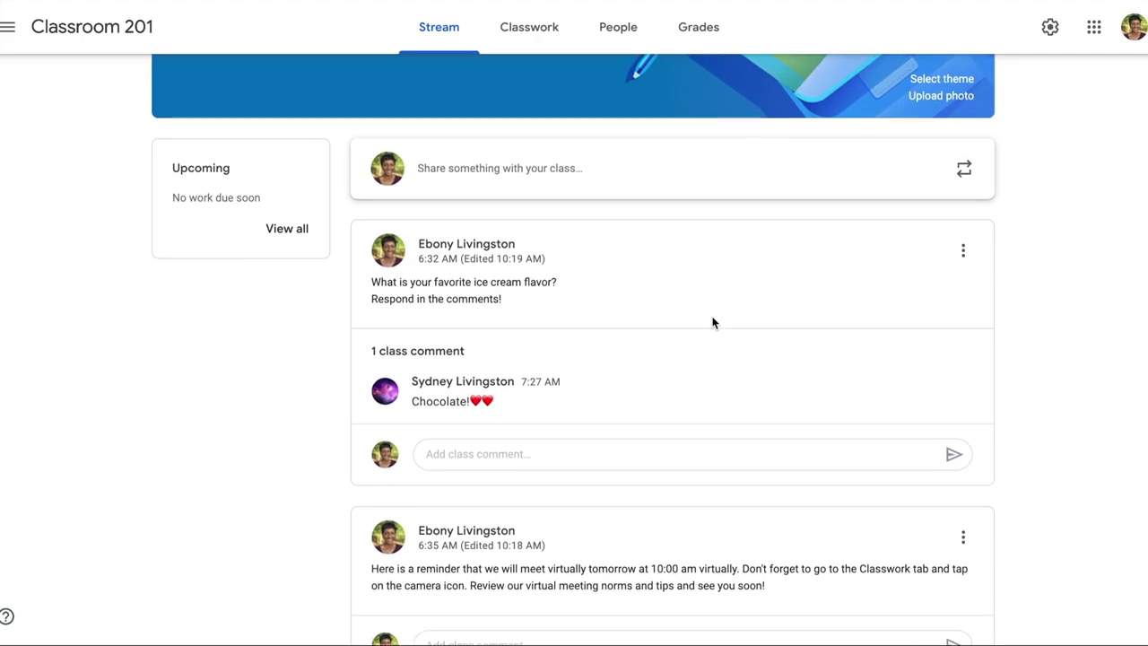
scroll(712, 322, down, 1)
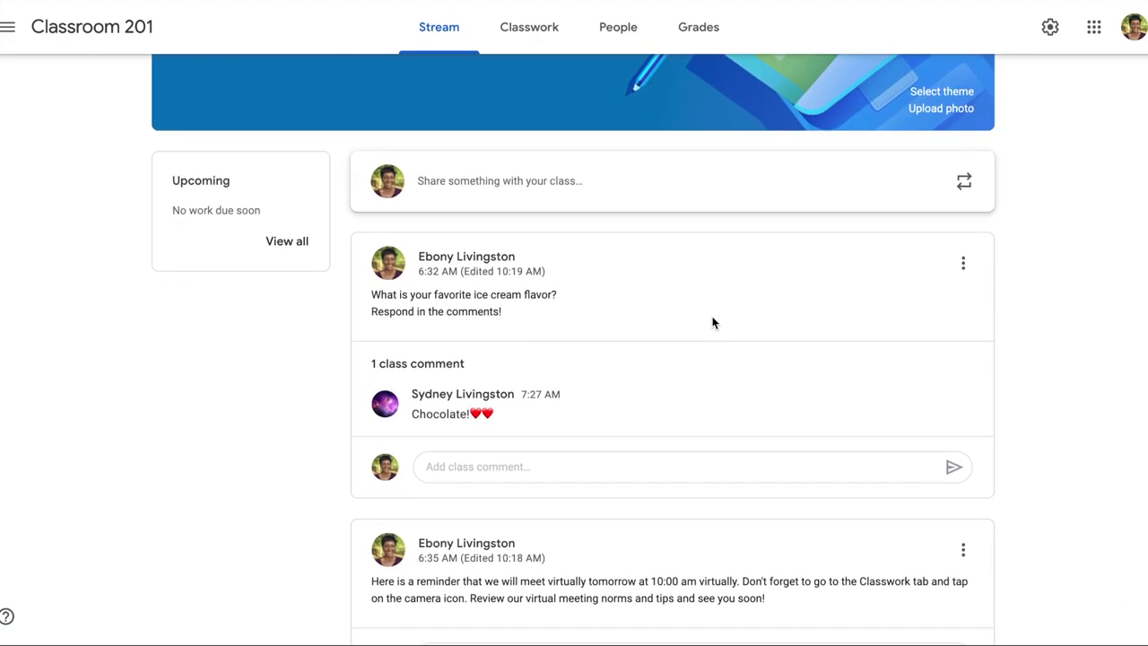
scroll(687, 312, up, 1)
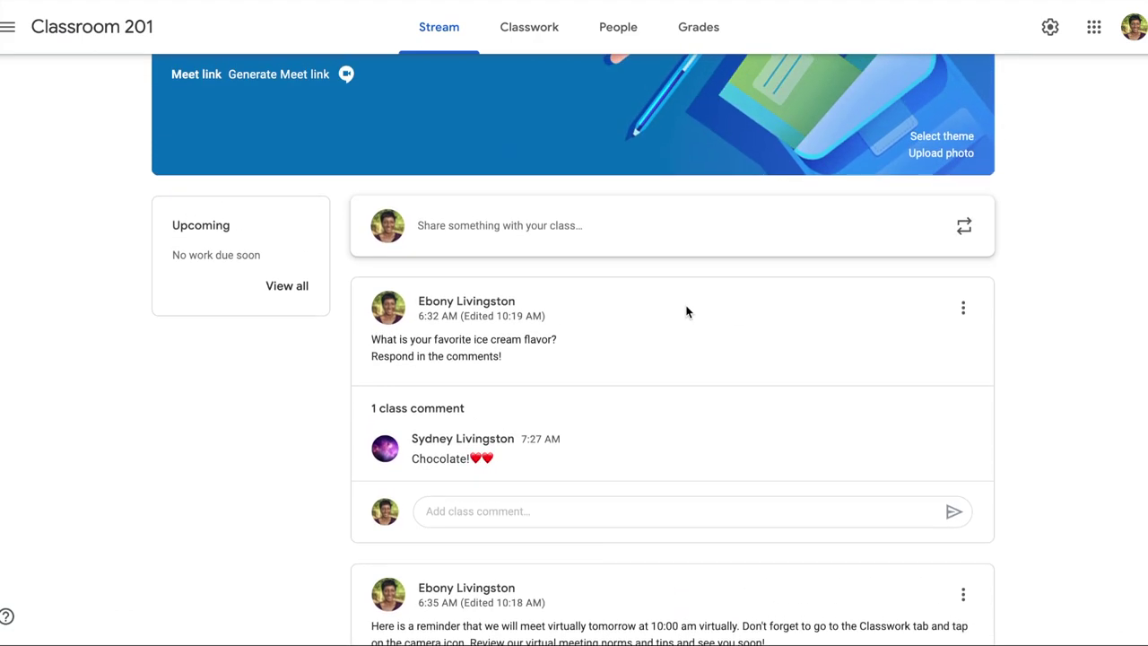
scroll(686, 311, down, 2)
scroll(687, 311, down, 2)
scroll(687, 311, down, 1)
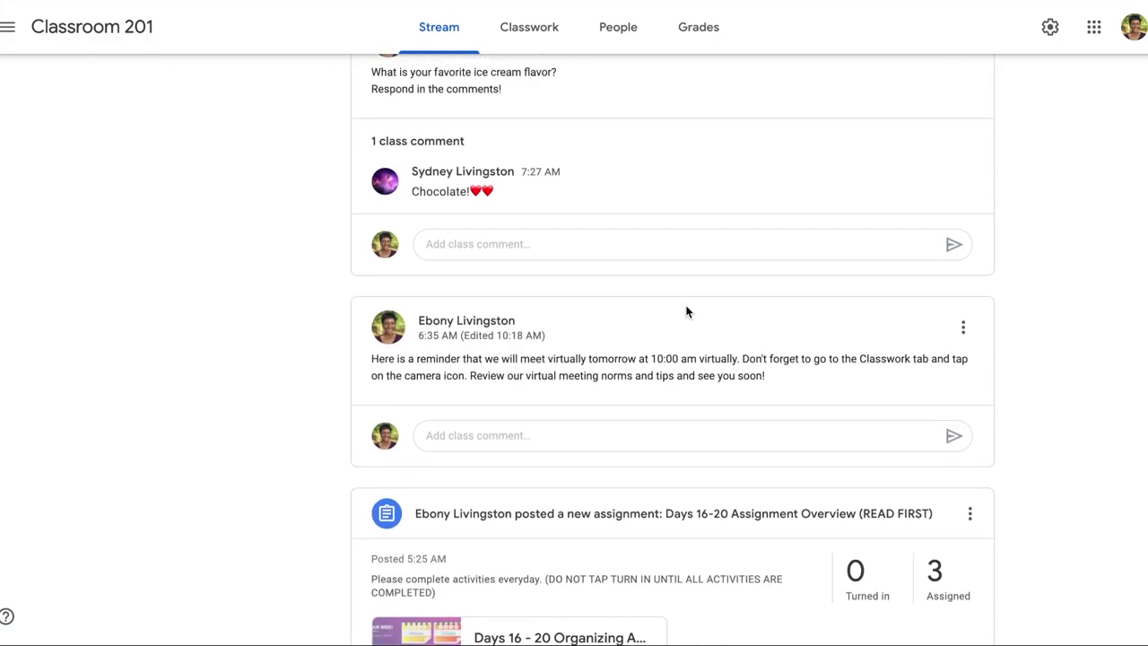
scroll(687, 311, up, 3)
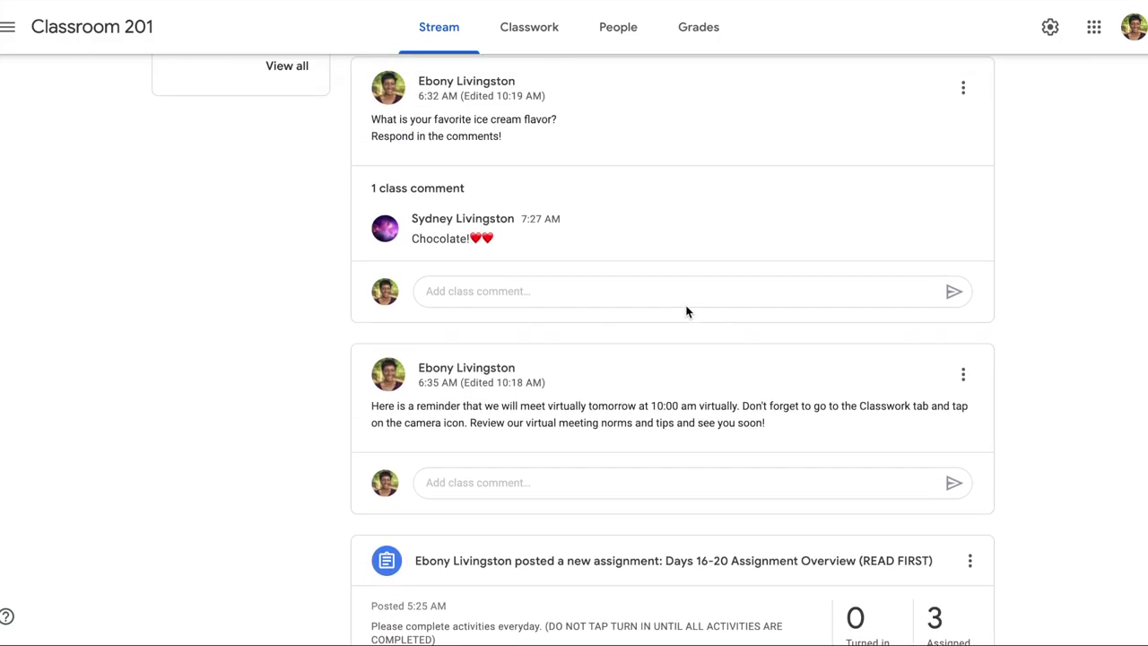
scroll(686, 311, up, 1)
scroll(702, 299, up, 2)
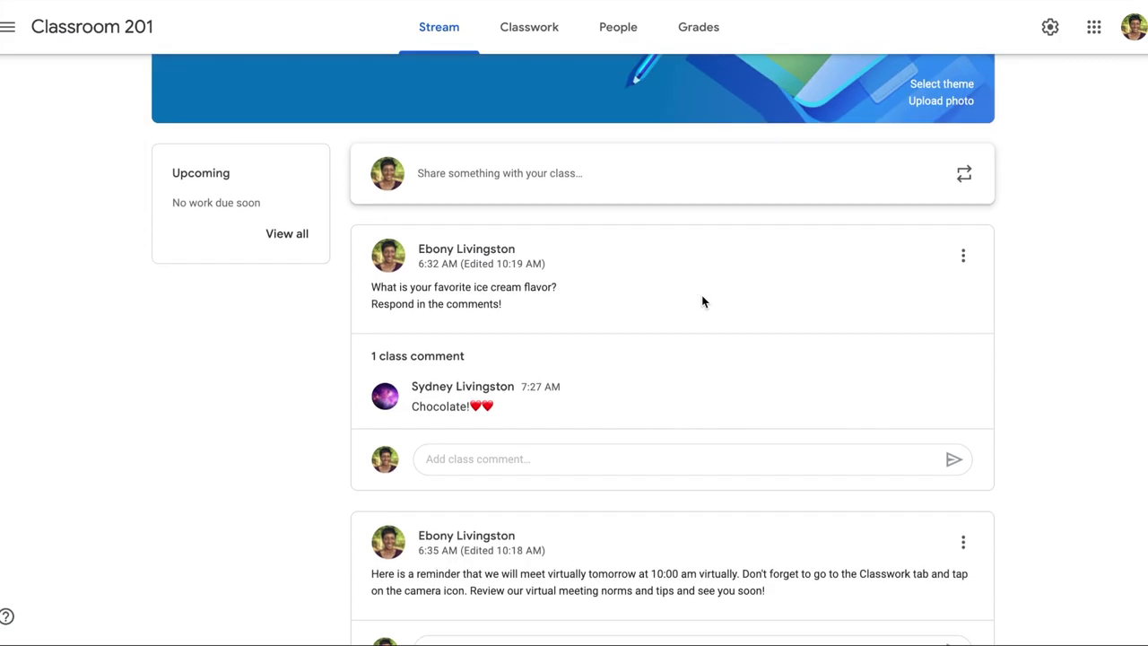
scroll(703, 302, down, 2)
scroll(702, 300, down, 3)
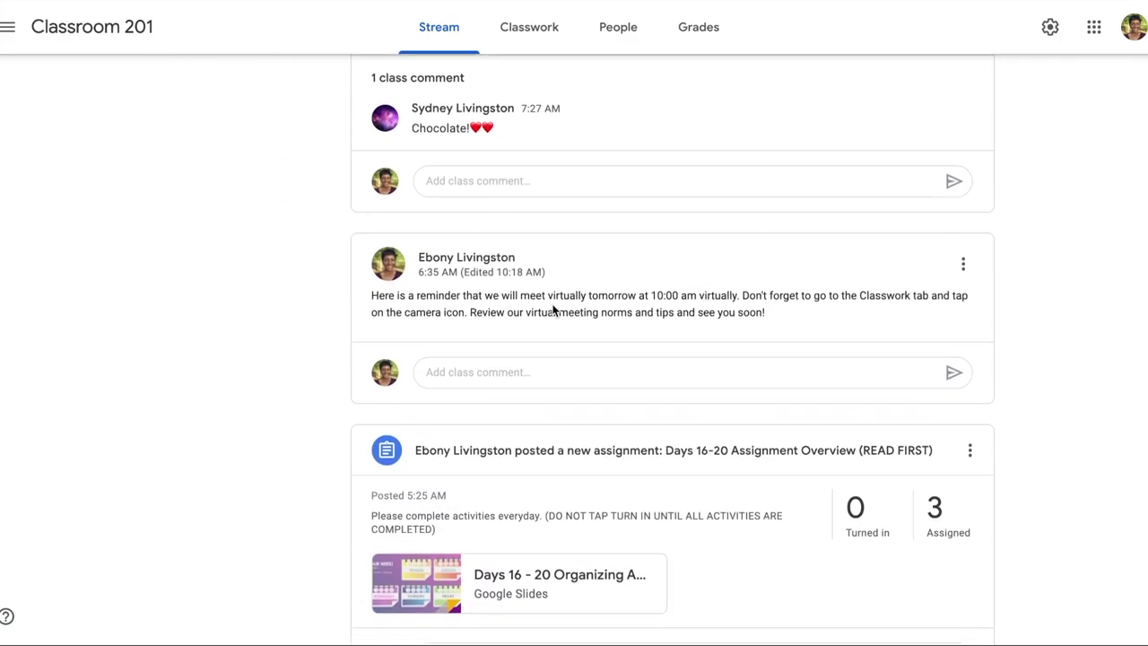
scroll(553, 310, up, 4)
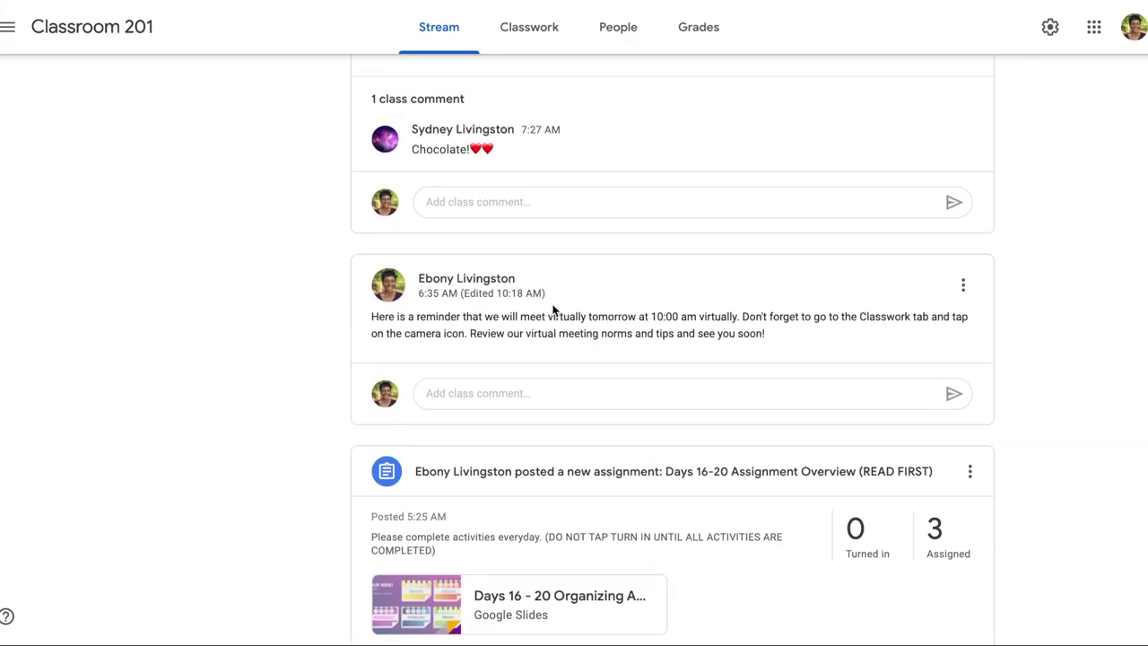
scroll(552, 310, up, 4)
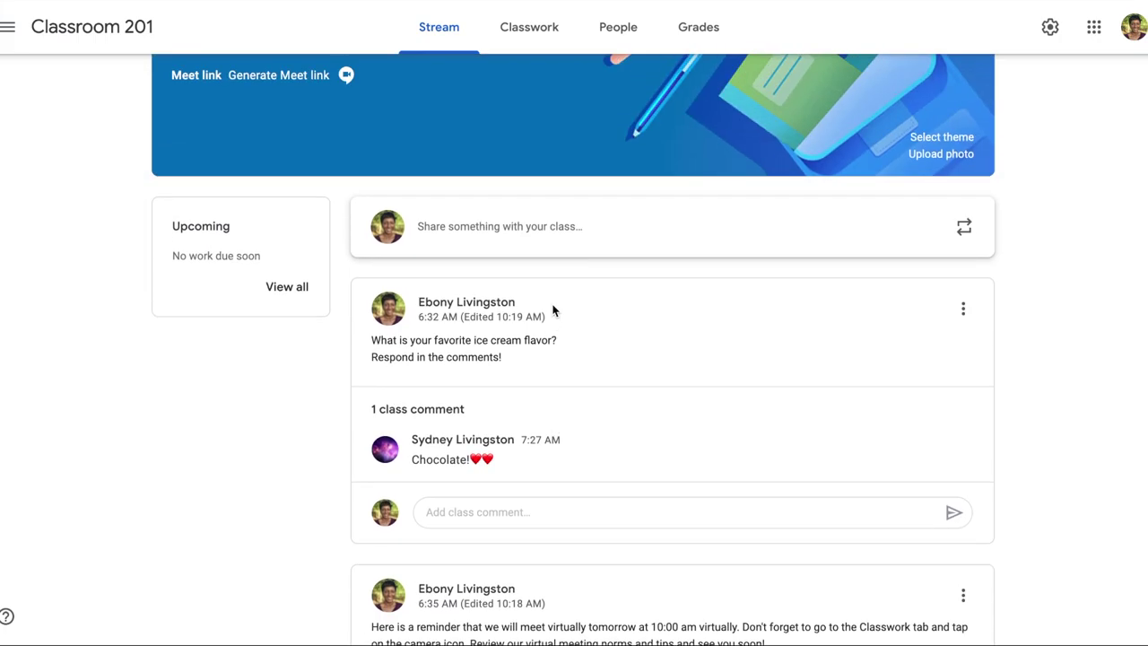
click(536, 228)
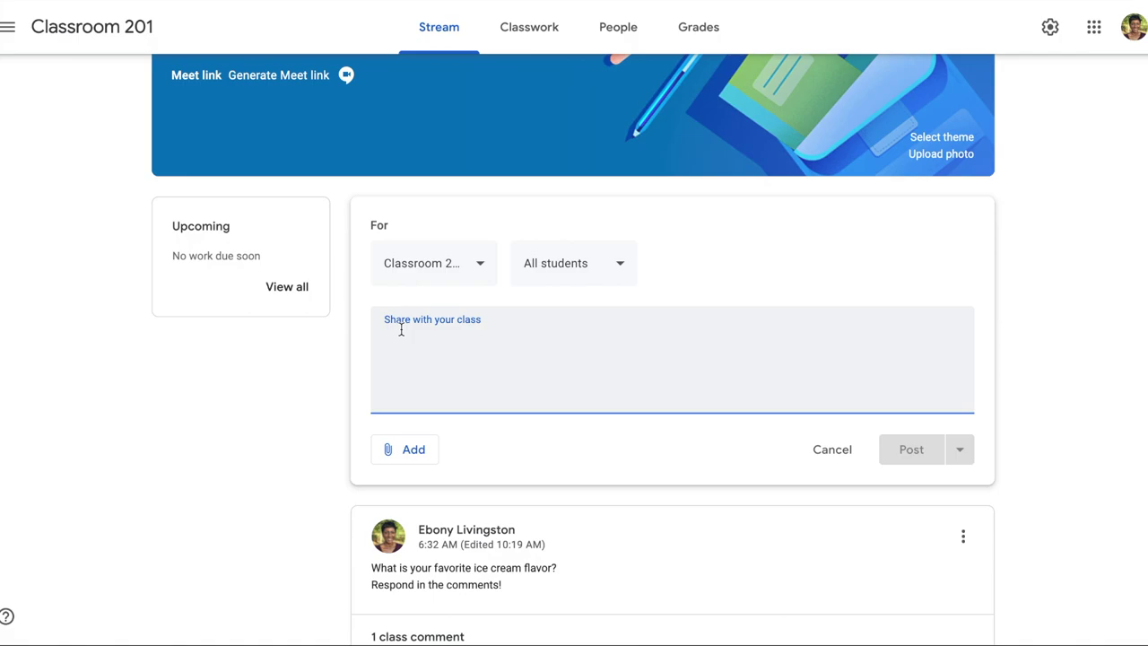
text(Here is a pep talk. Listen and enjoy!)
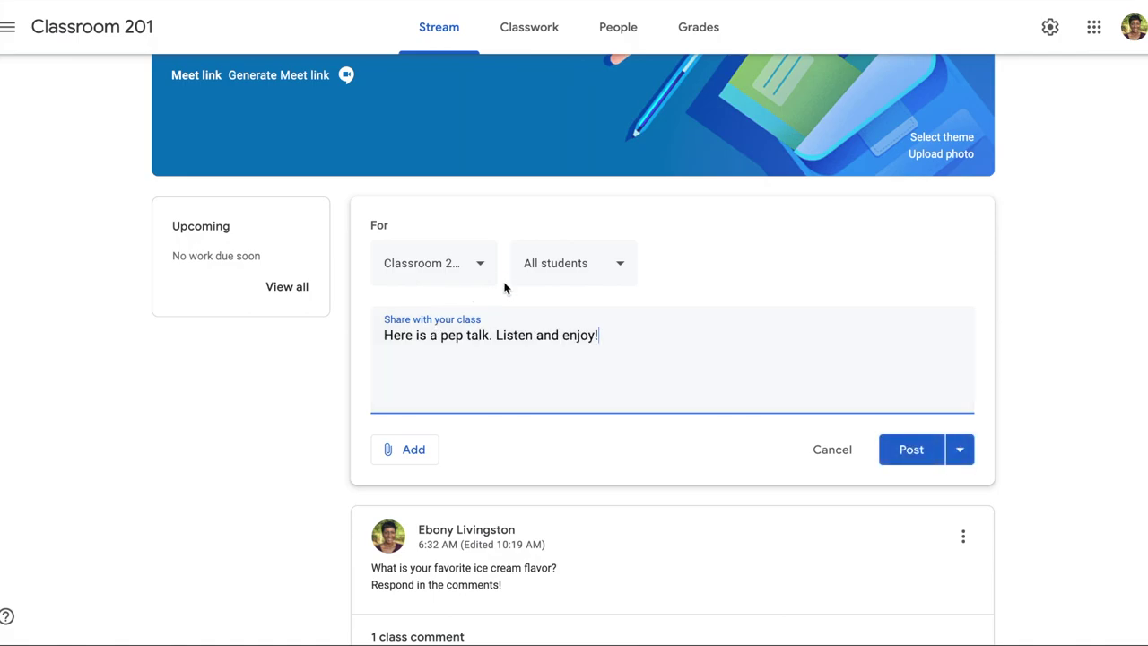
- Keep Classroom 201 and All students as recipients, and choose a YouTube attachment
click(480, 267)
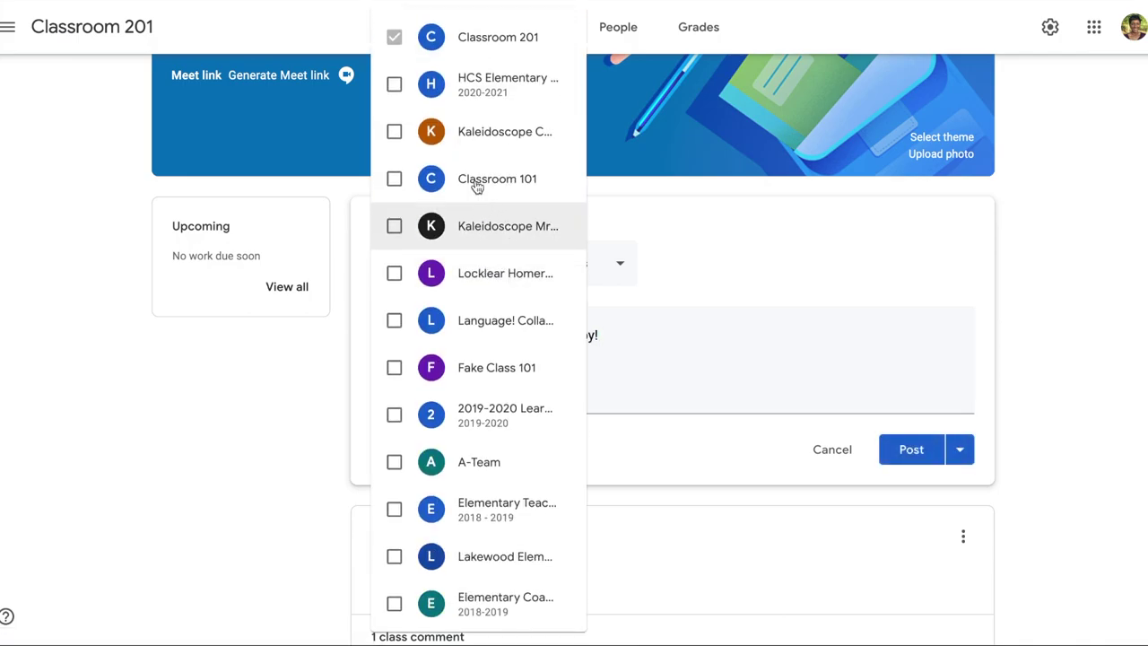
click(712, 260)
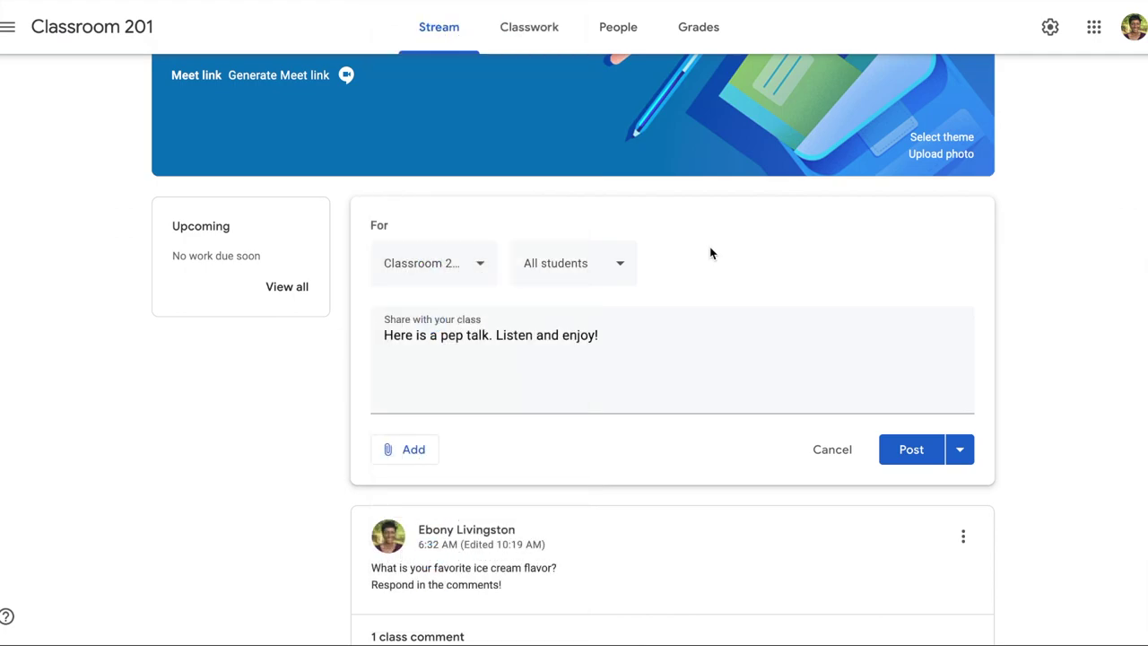
click(619, 266)
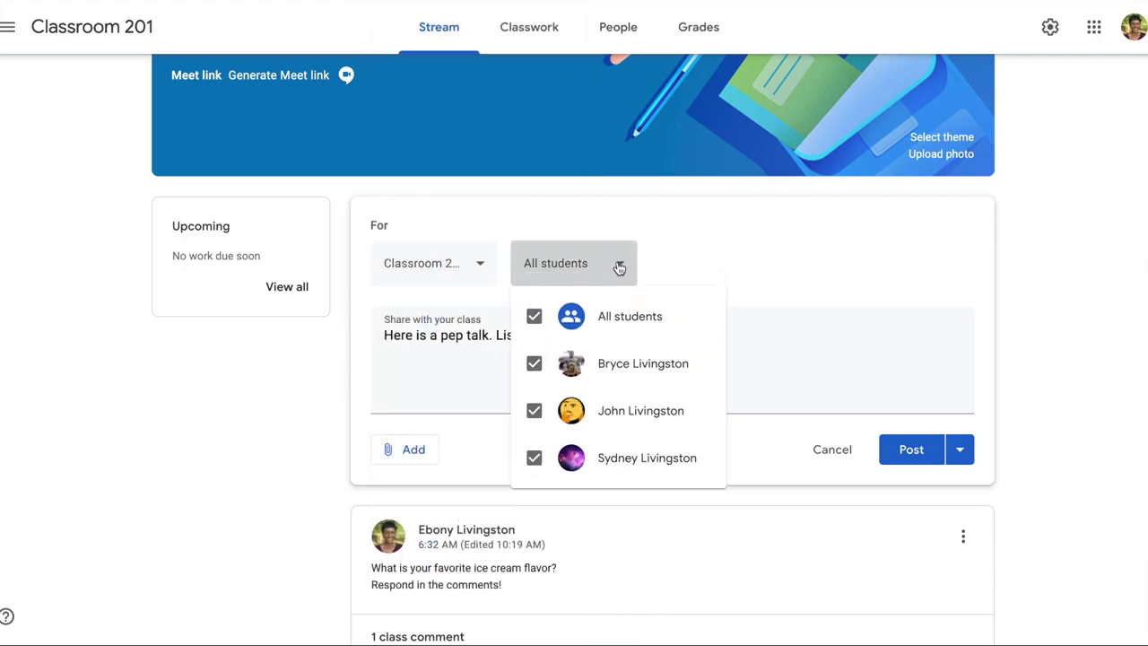
click(619, 265)
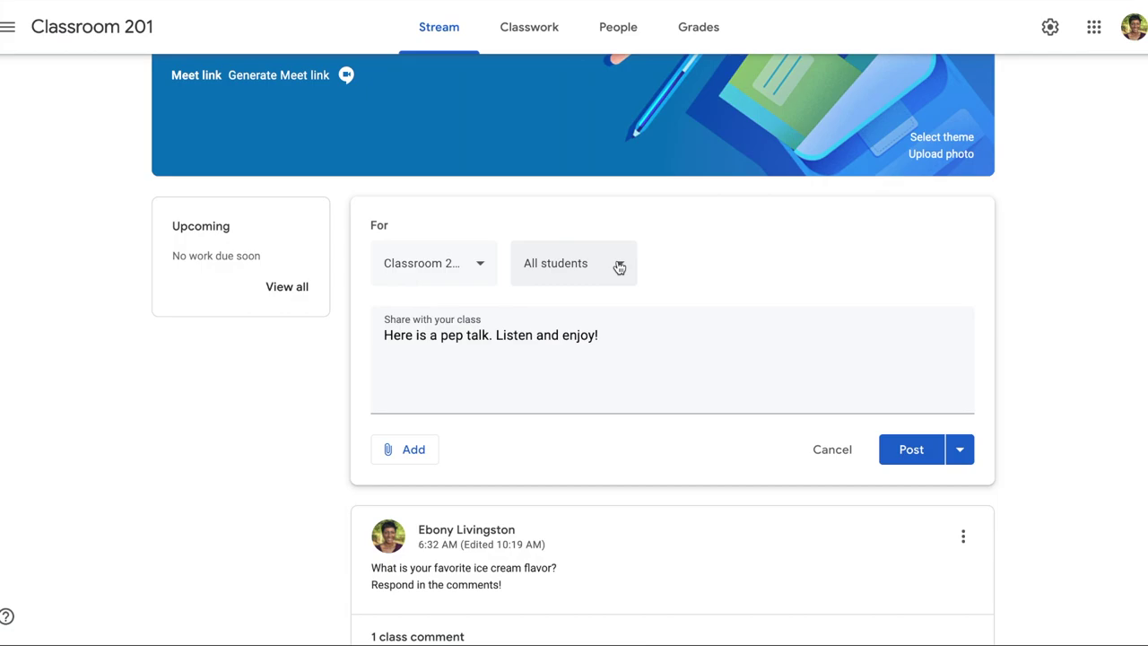
click(415, 454)
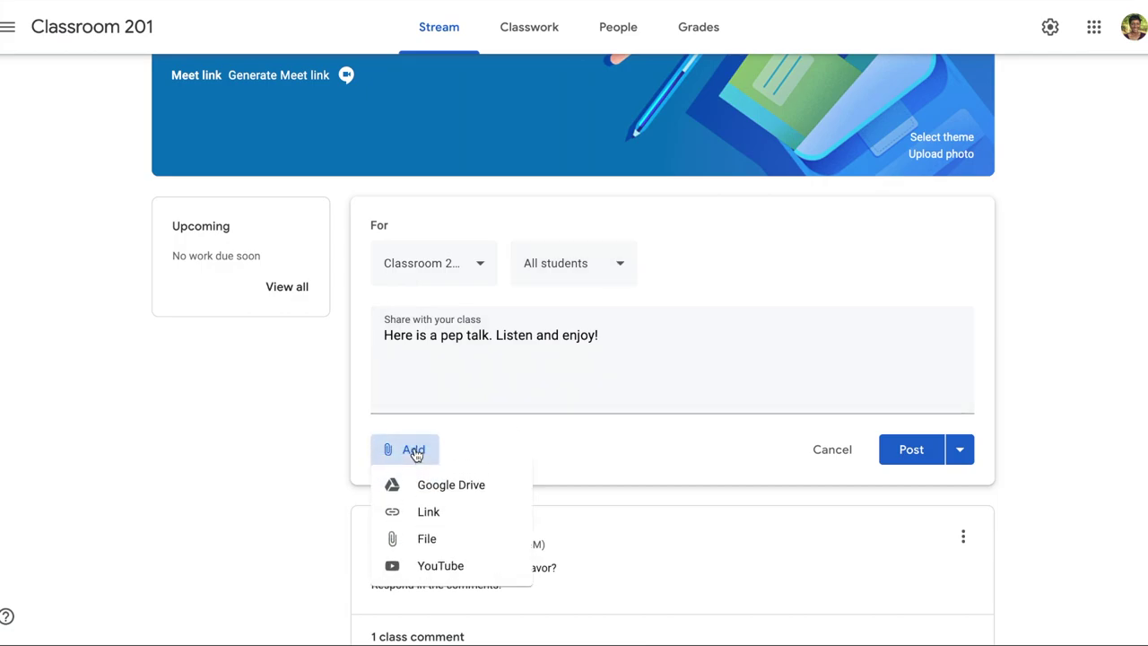
click(458, 573)
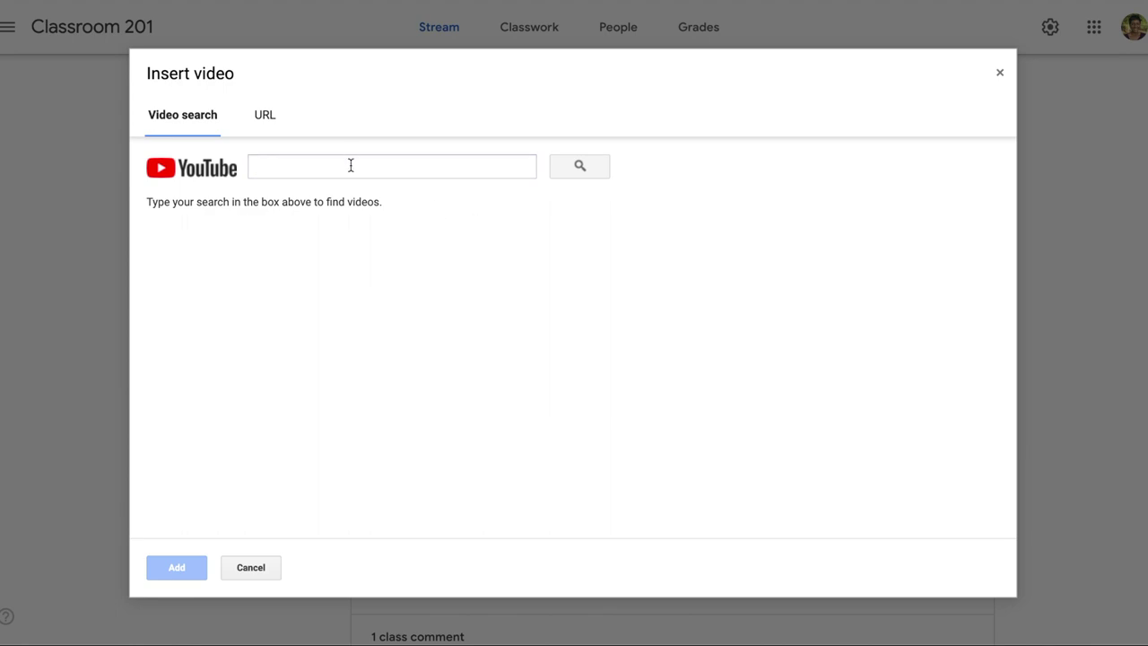
- Search 'kid president', attach "A Pep Talk from Kid President to You", and post the announcement
click(351, 164)
text(kid president)
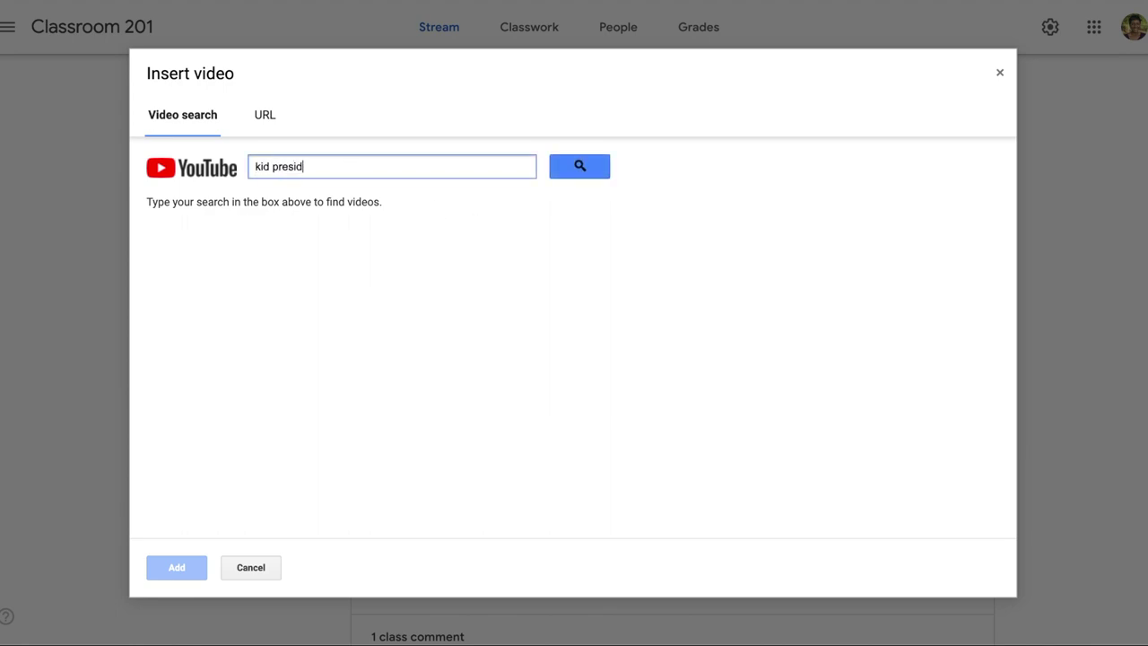
click(579, 174)
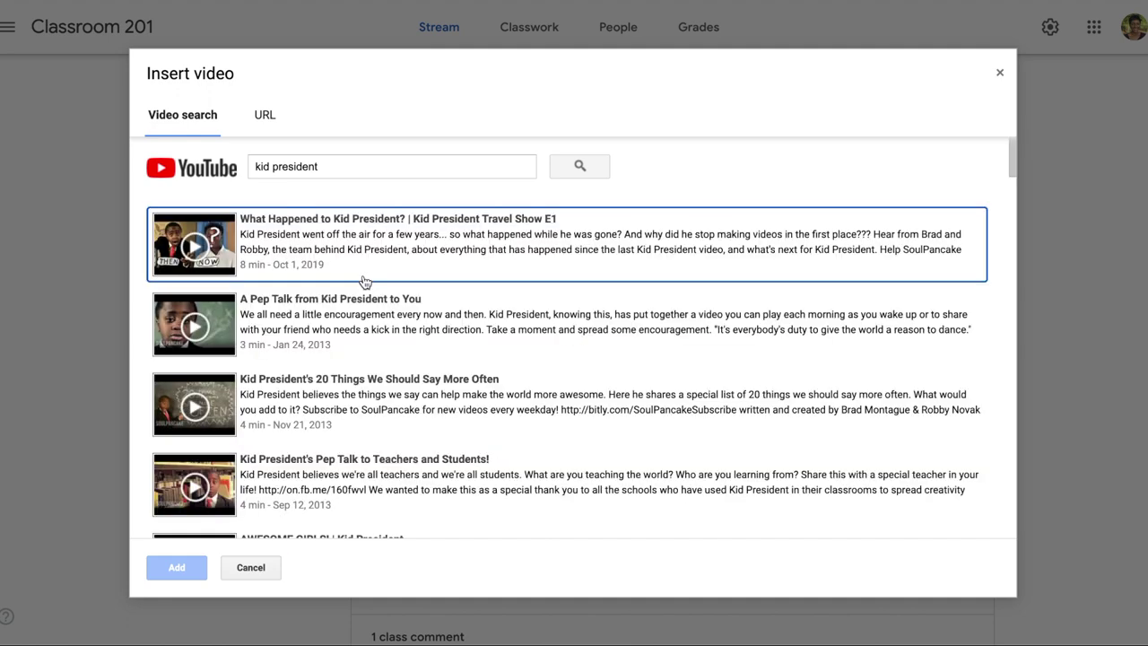
click(323, 318)
click(176, 568)
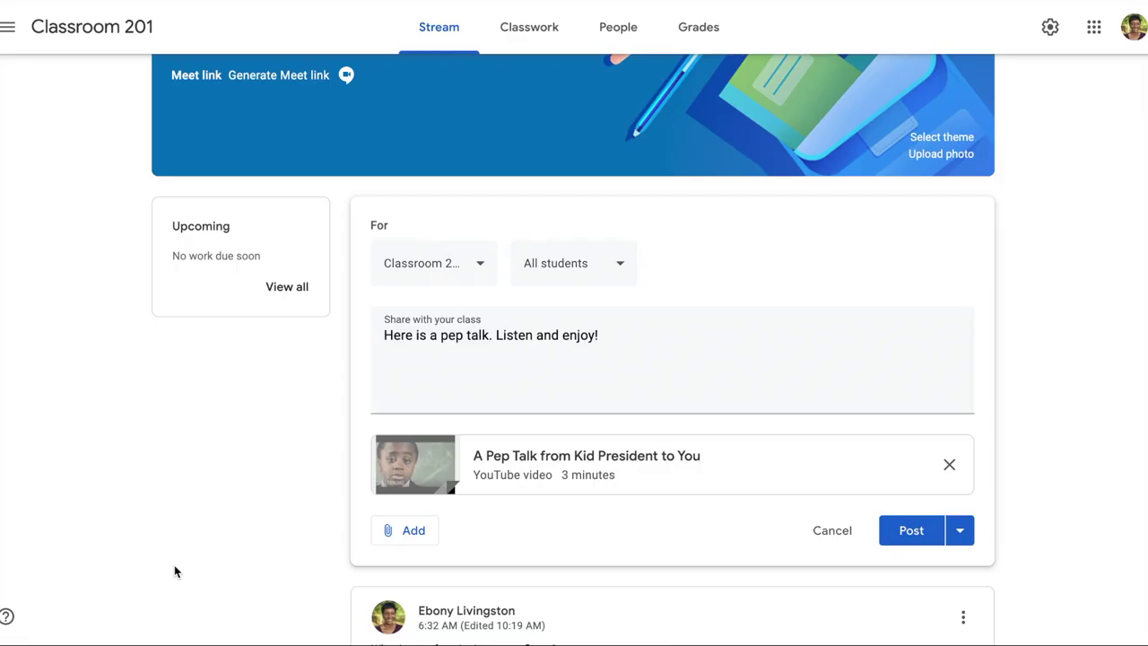
click(959, 535)
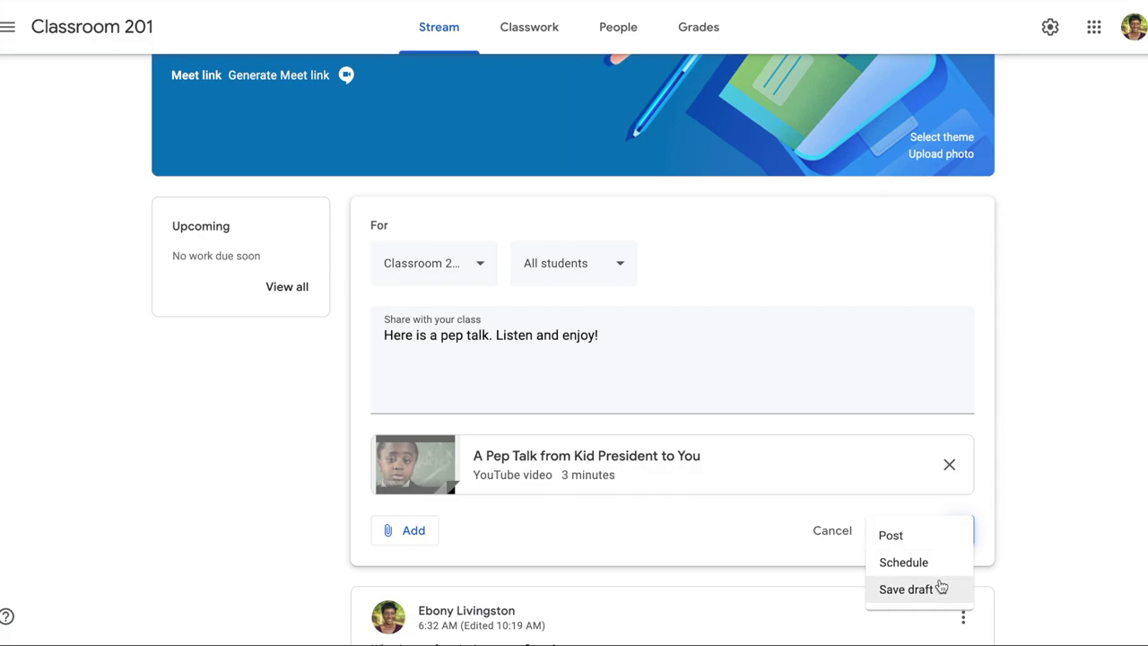
click(917, 534)
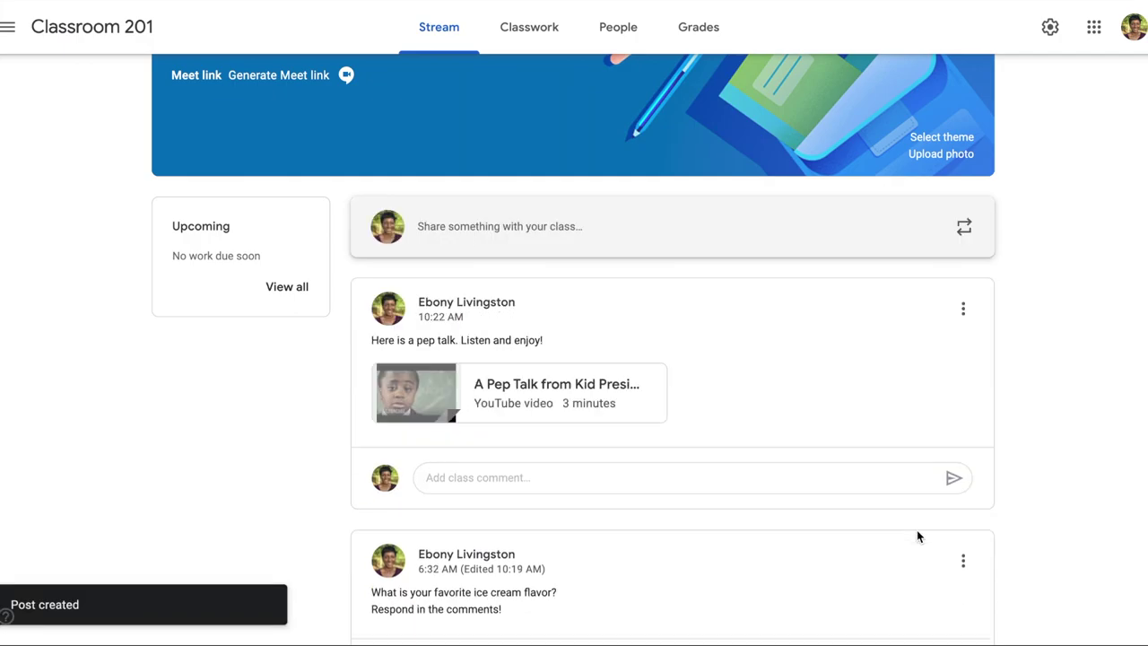
scroll(796, 431, down, 1)
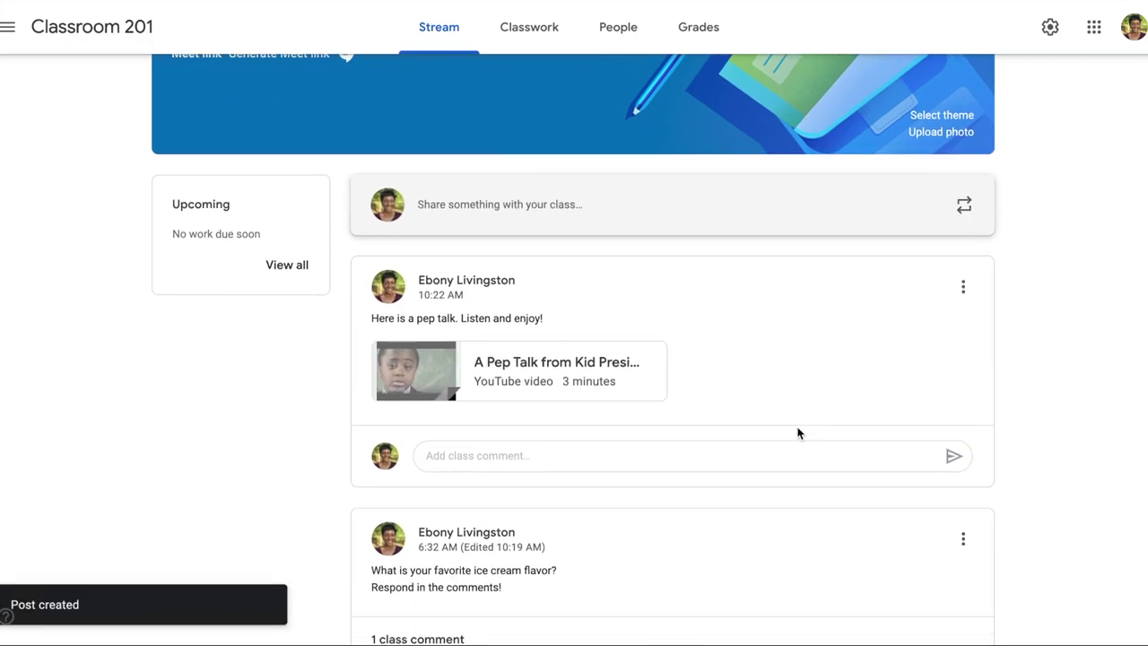
scroll(708, 432, down, 1)
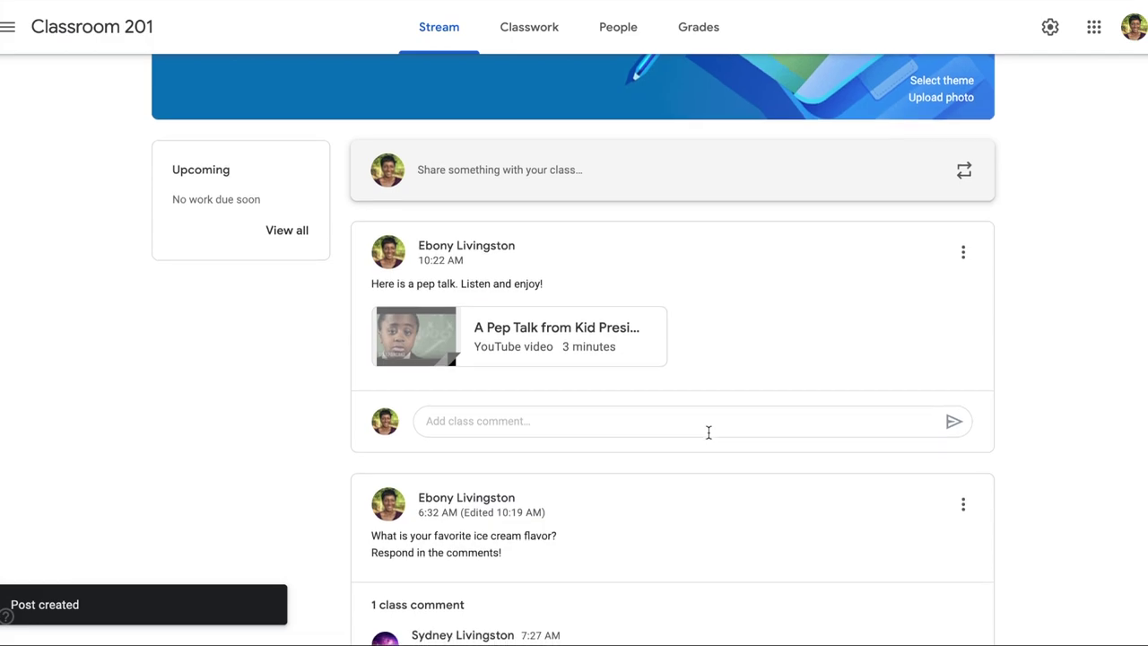
scroll(704, 439, down, 1)
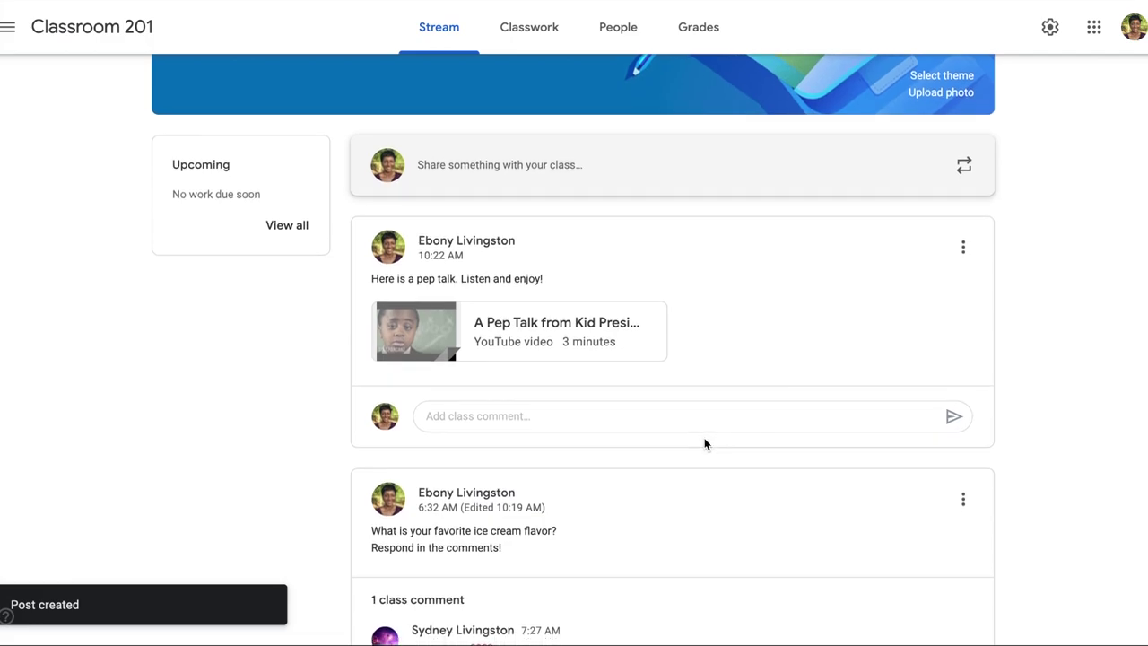
scroll(674, 444, down, 1)
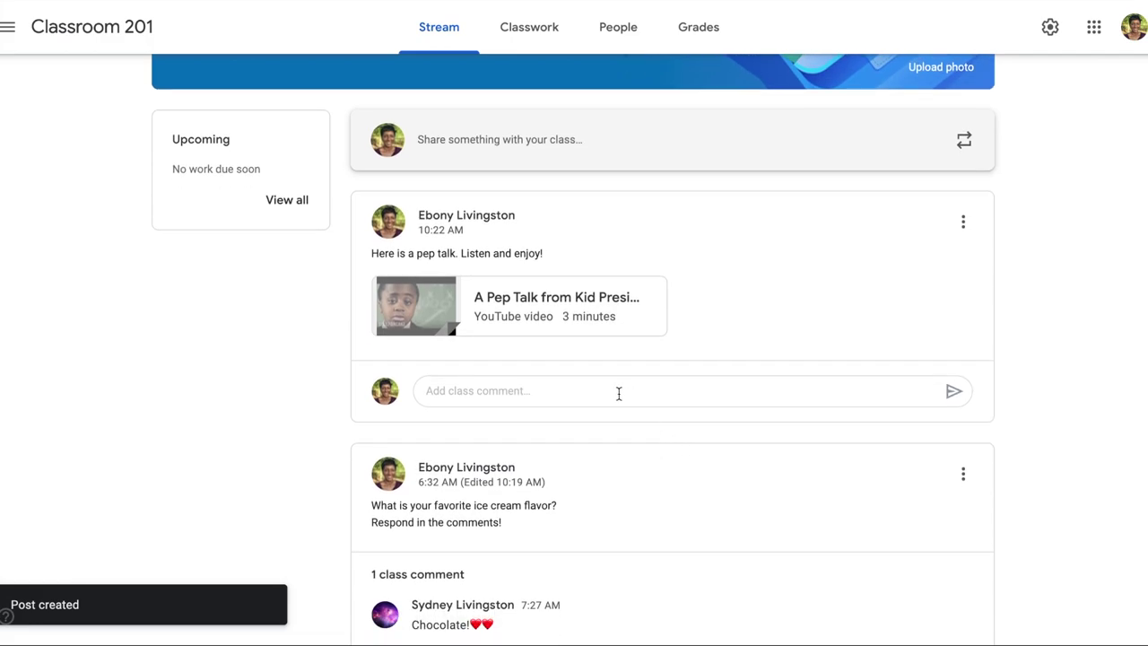
scroll(600, 390, up, 1)
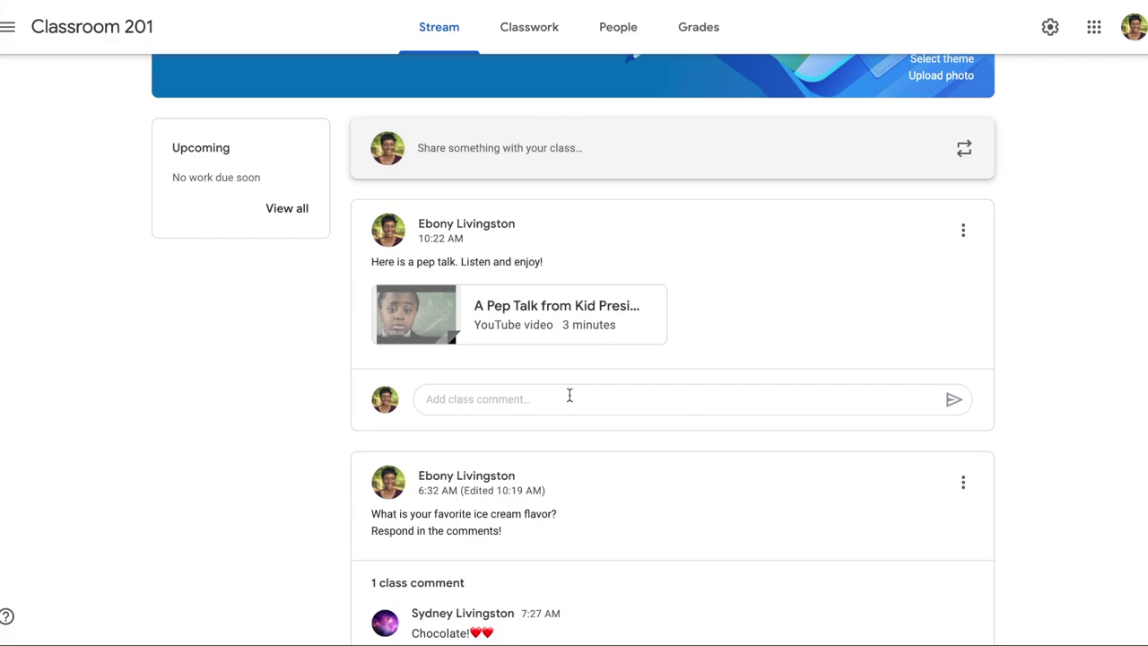
click(568, 398)
scroll(566, 401, down, 2)
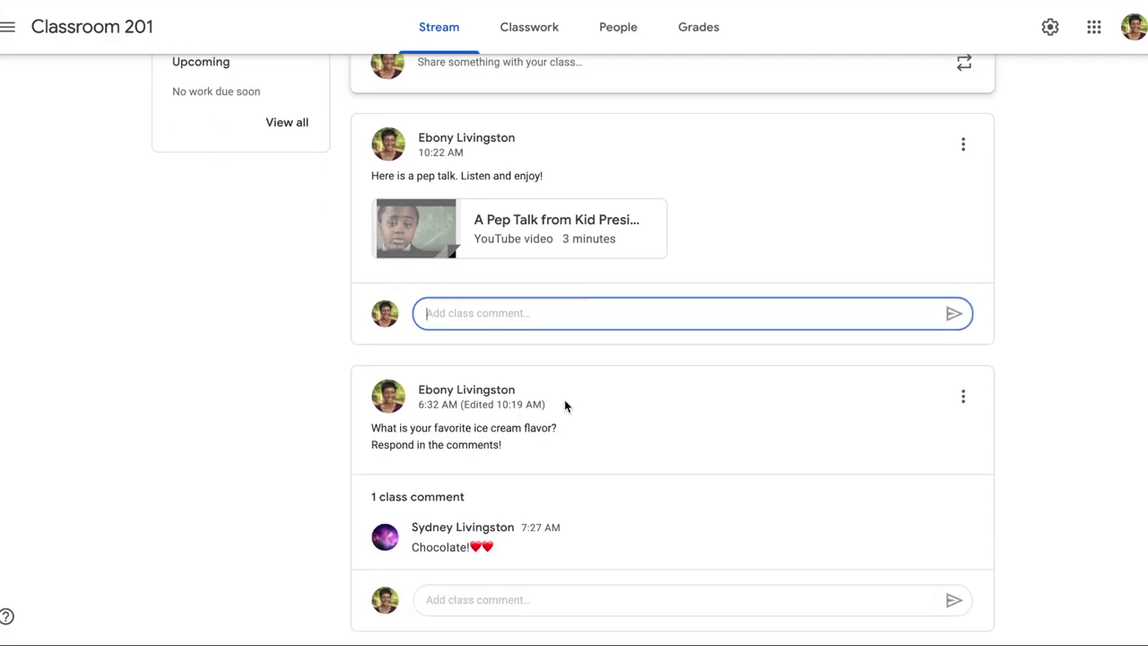
click(498, 485)
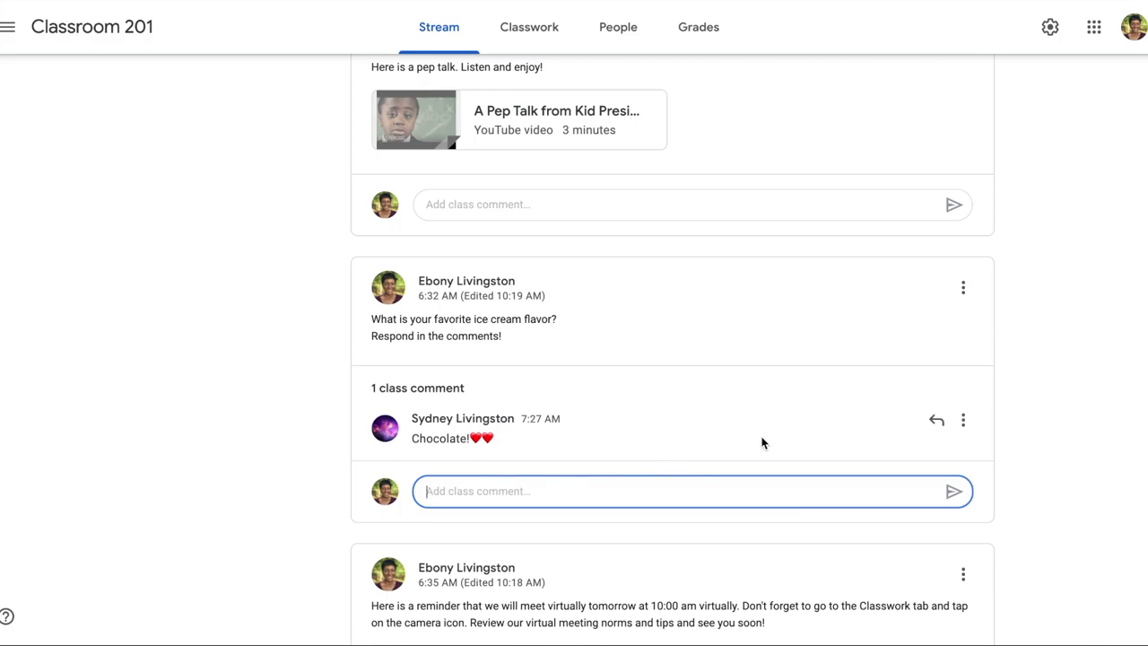
scroll(762, 433, down, 2)
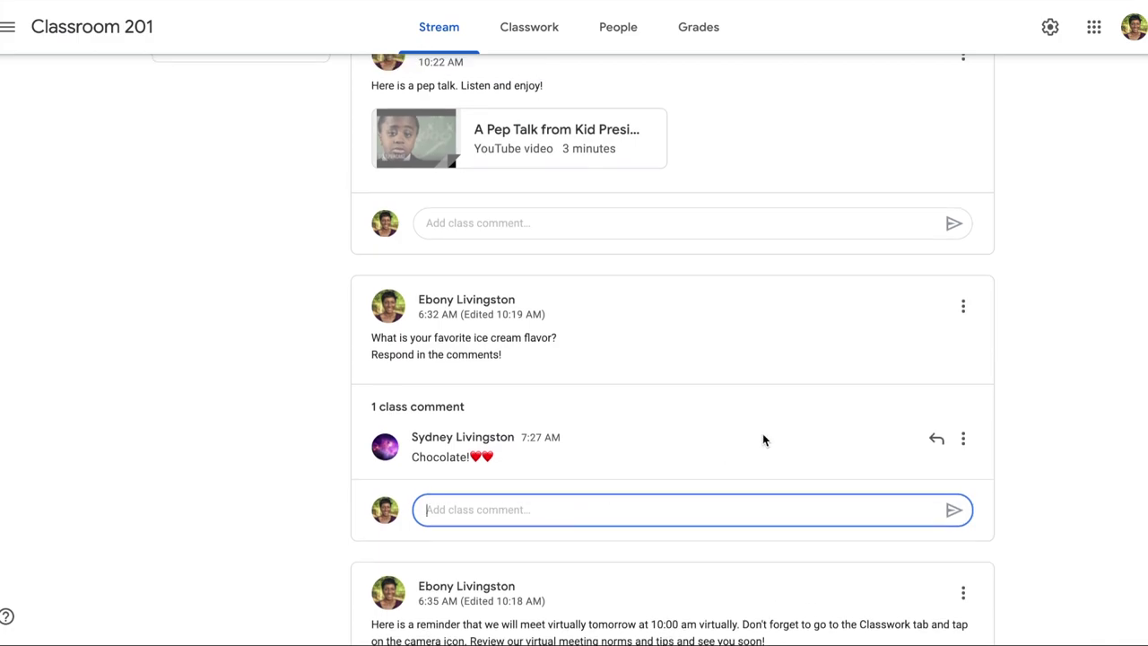
scroll(762, 433, down, 10)
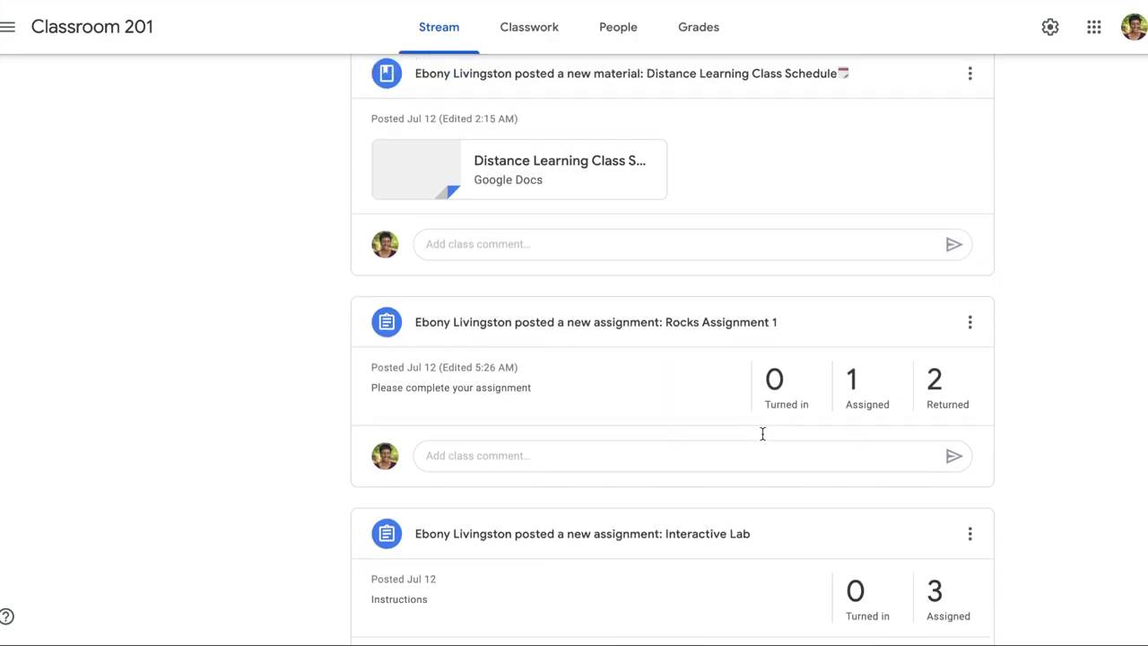
scroll(762, 433, up, 10)
scroll(762, 438, up, 4)
scroll(762, 438, down, 2)
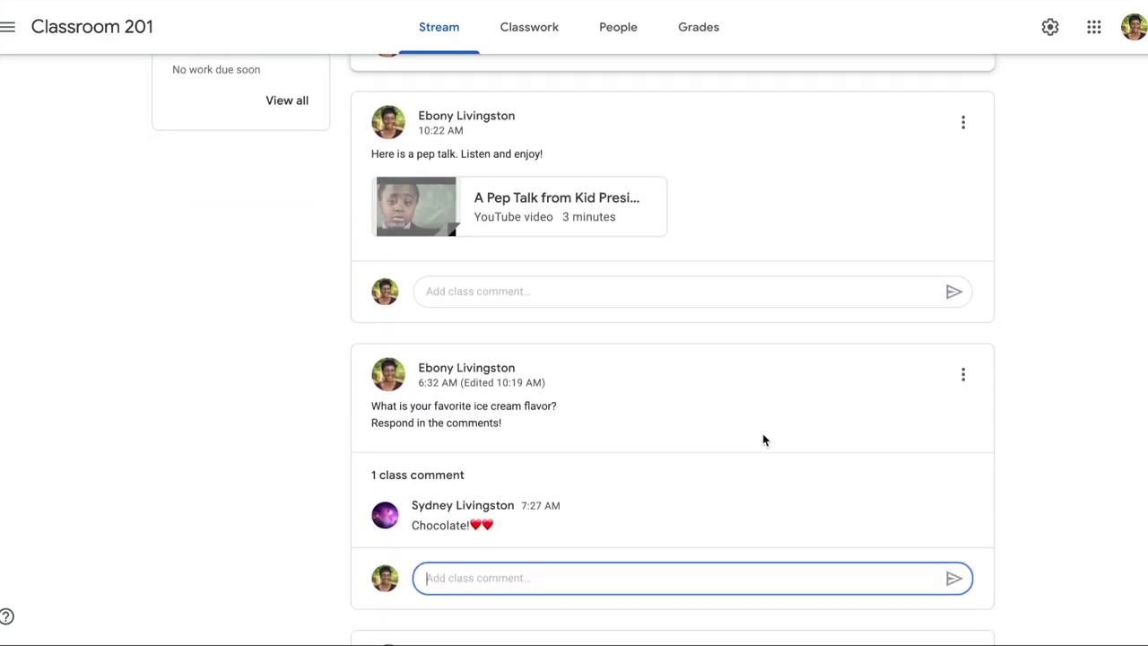
scroll(763, 438, down, 3)
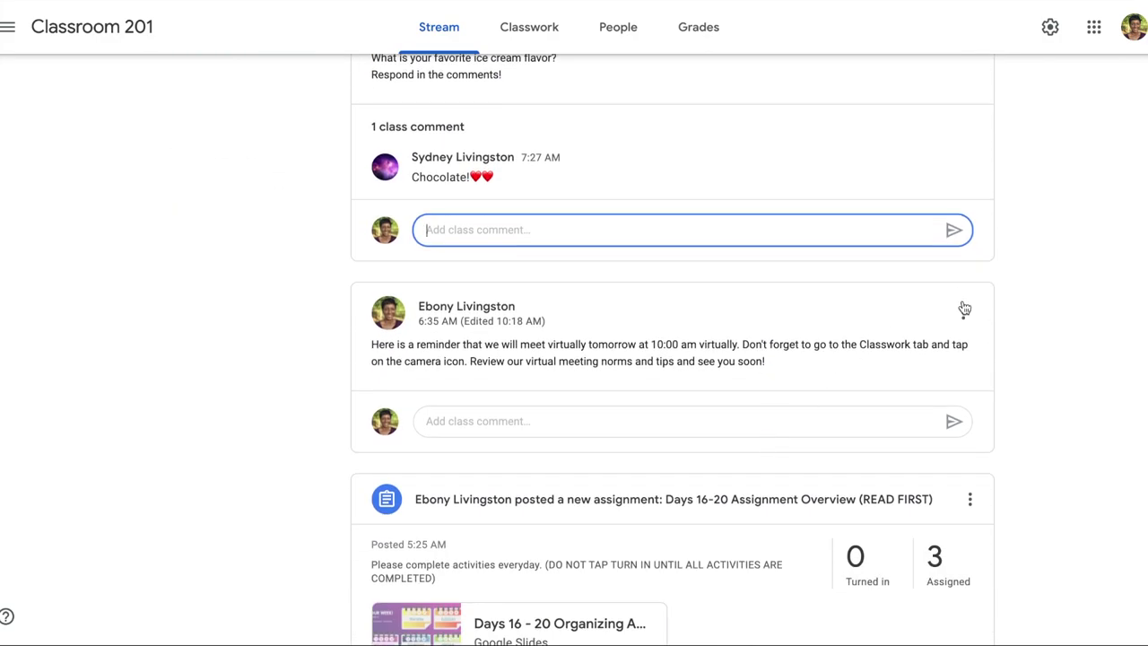
- Move the virtual-meeting reminder post to the top of the stream, then recheck its menu
click(962, 315)
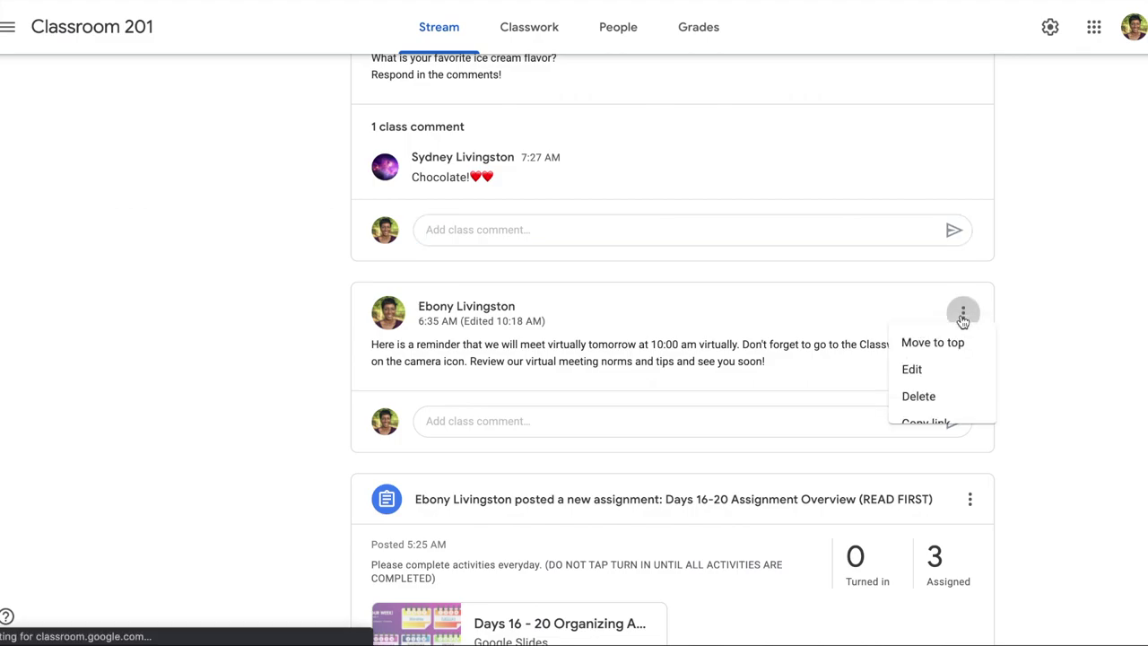
click(933, 355)
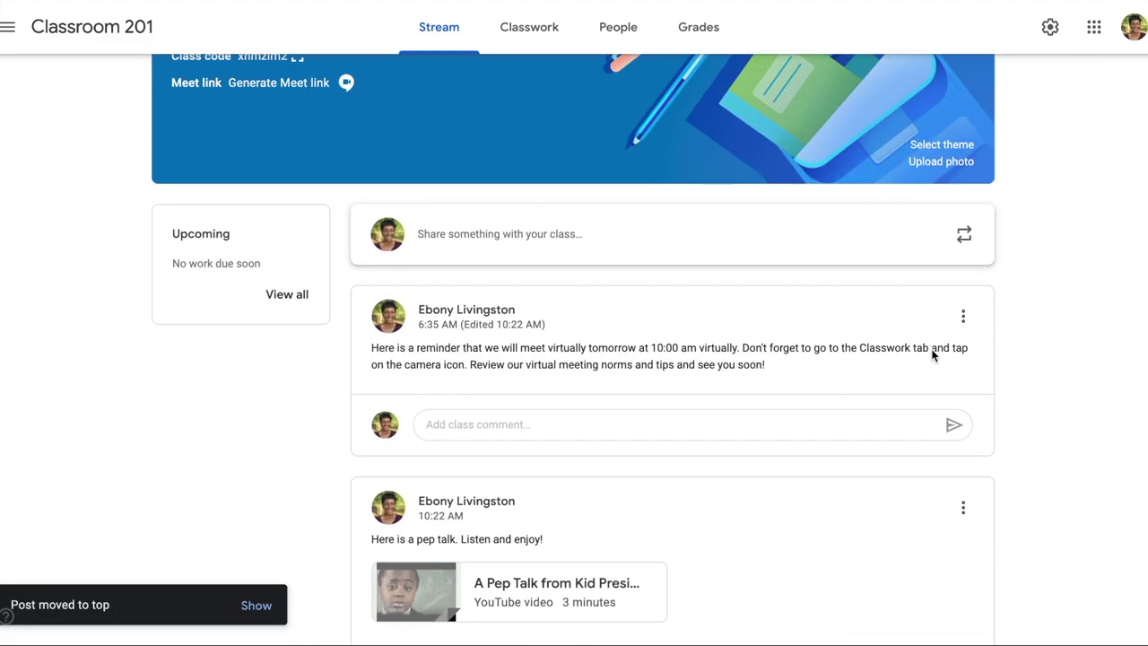
click(963, 316)
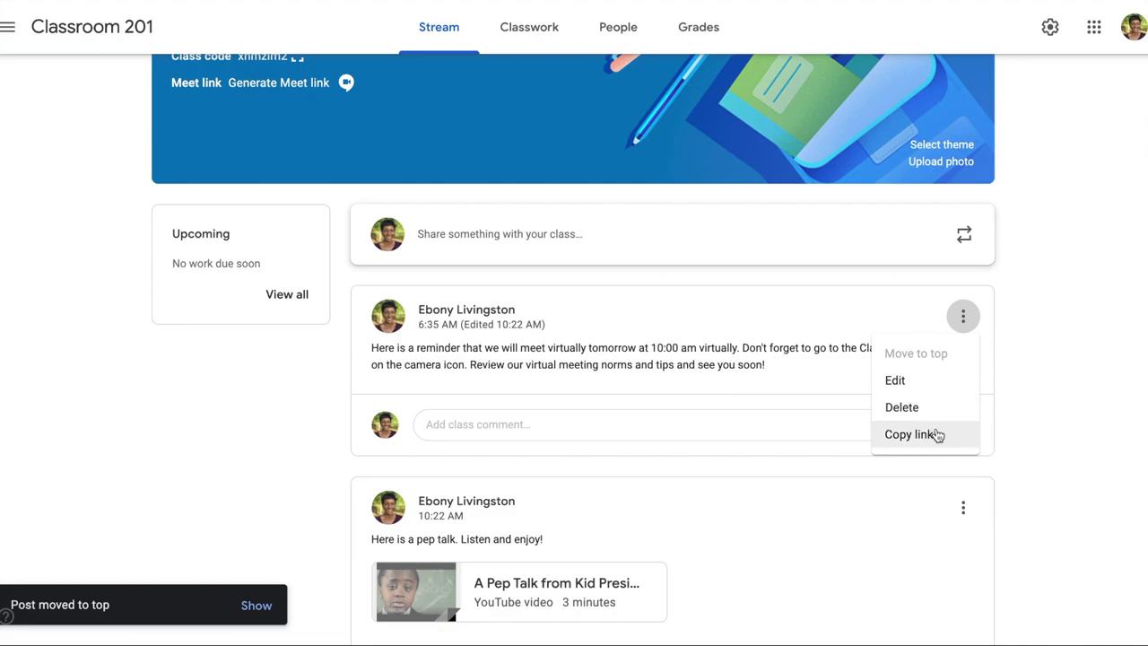
click(817, 300)
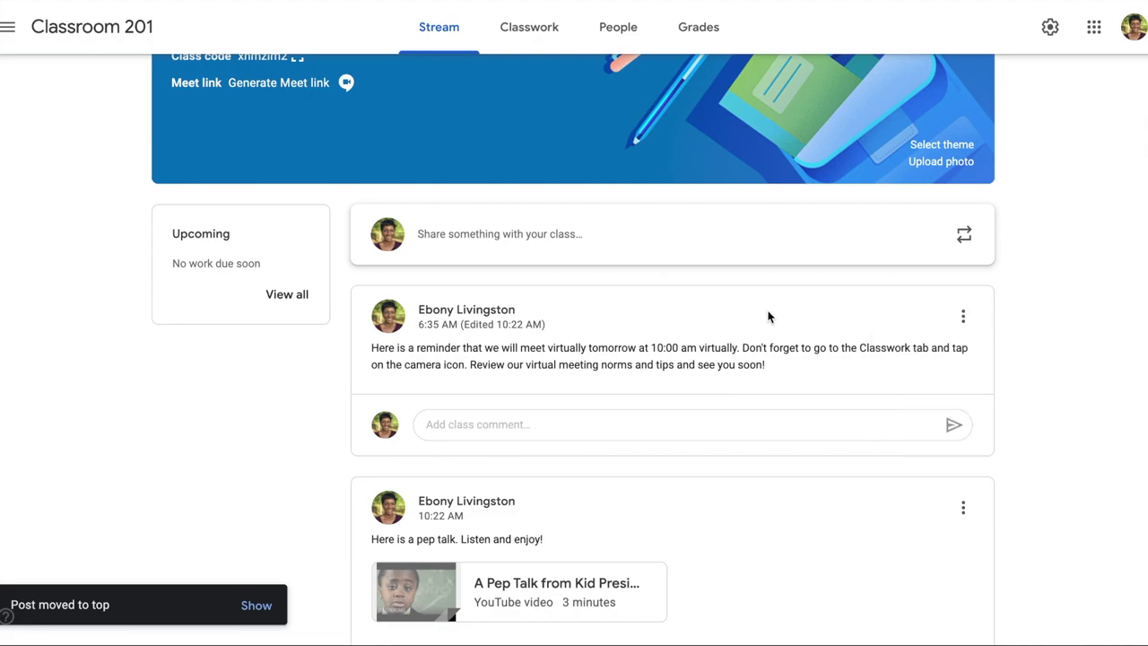
scroll(767, 315, up, 1)
scroll(768, 316, down, 2)
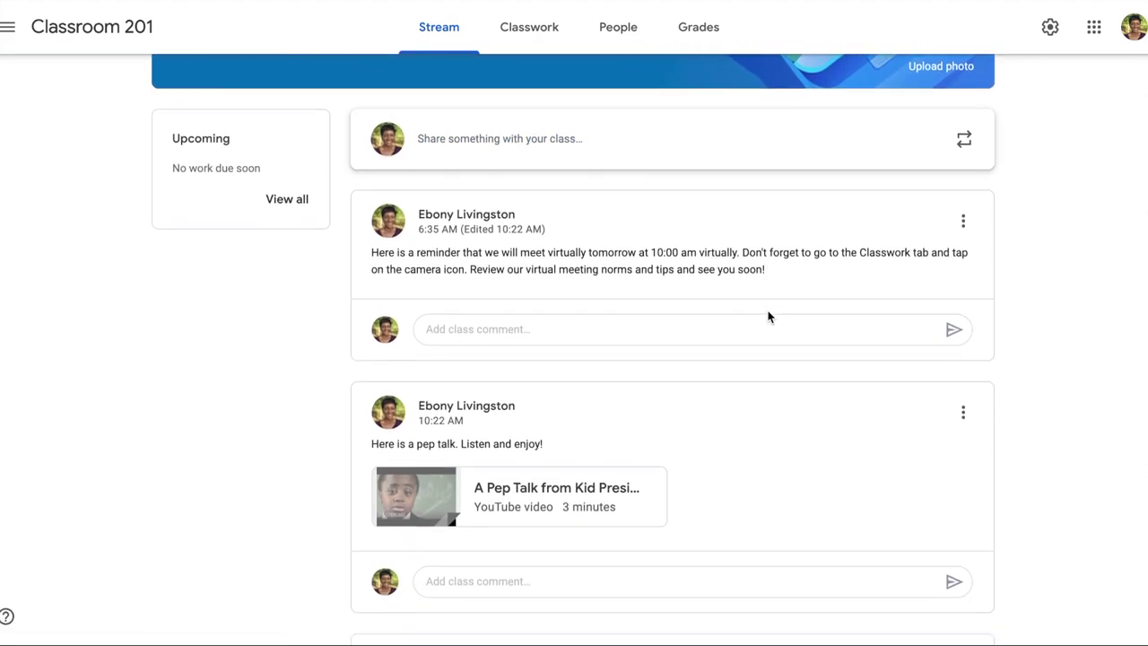
scroll(767, 315, down, 3)
scroll(767, 316, down, 5)
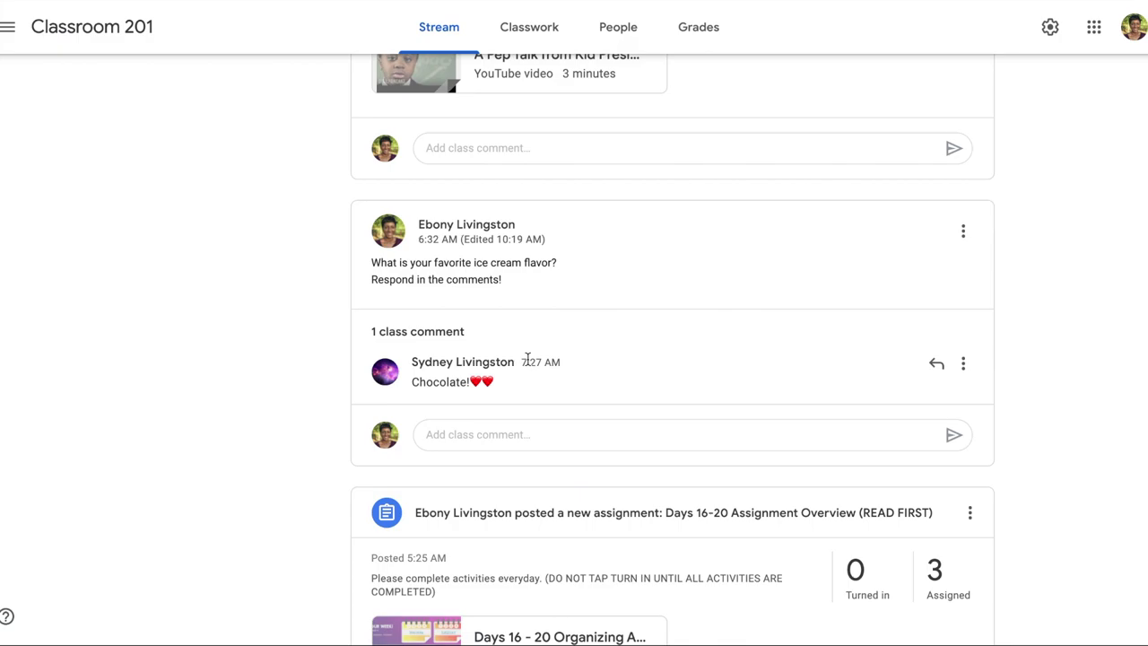
scroll(527, 359, down, 1)
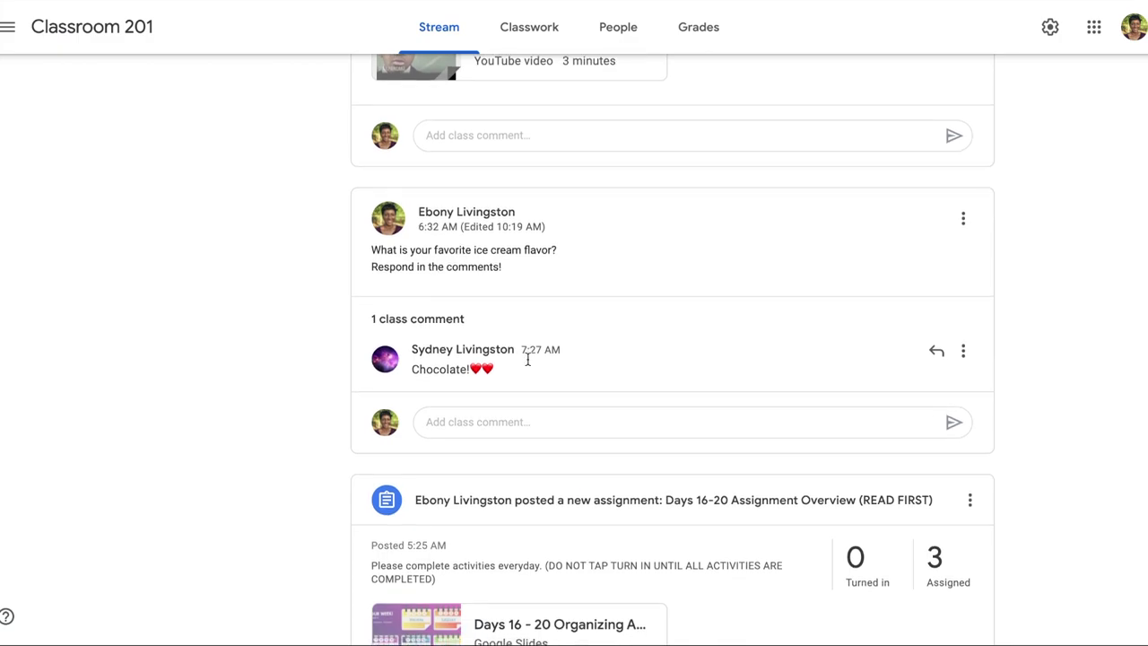
scroll(527, 359, down, 1)
scroll(527, 359, down, 1)
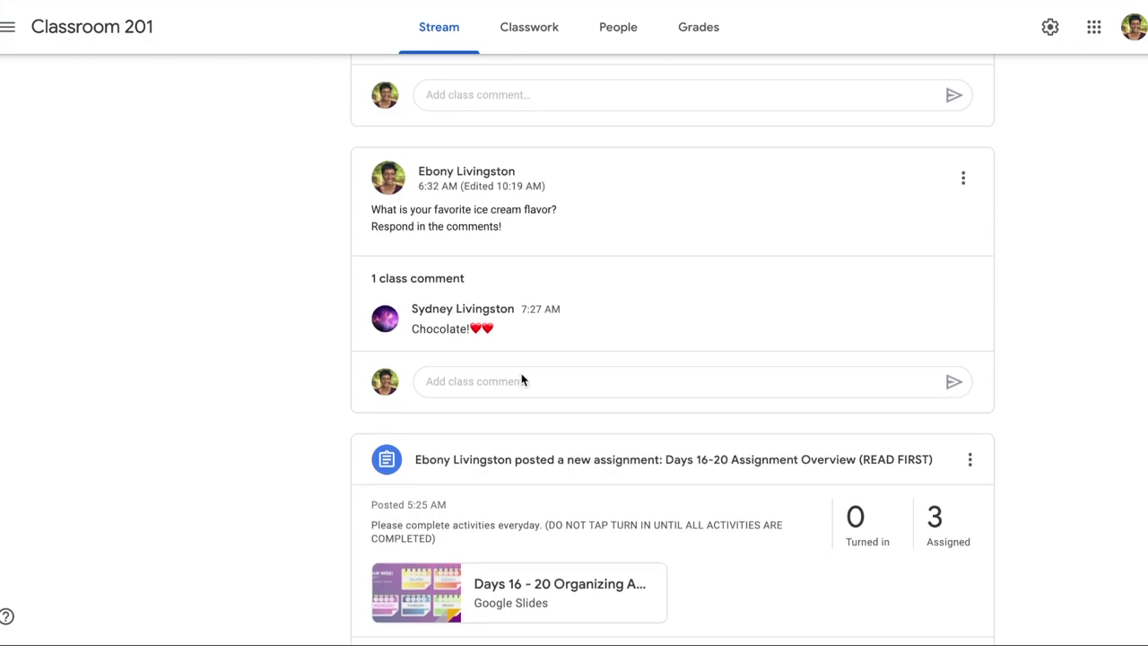
scroll(528, 337, up, 1)
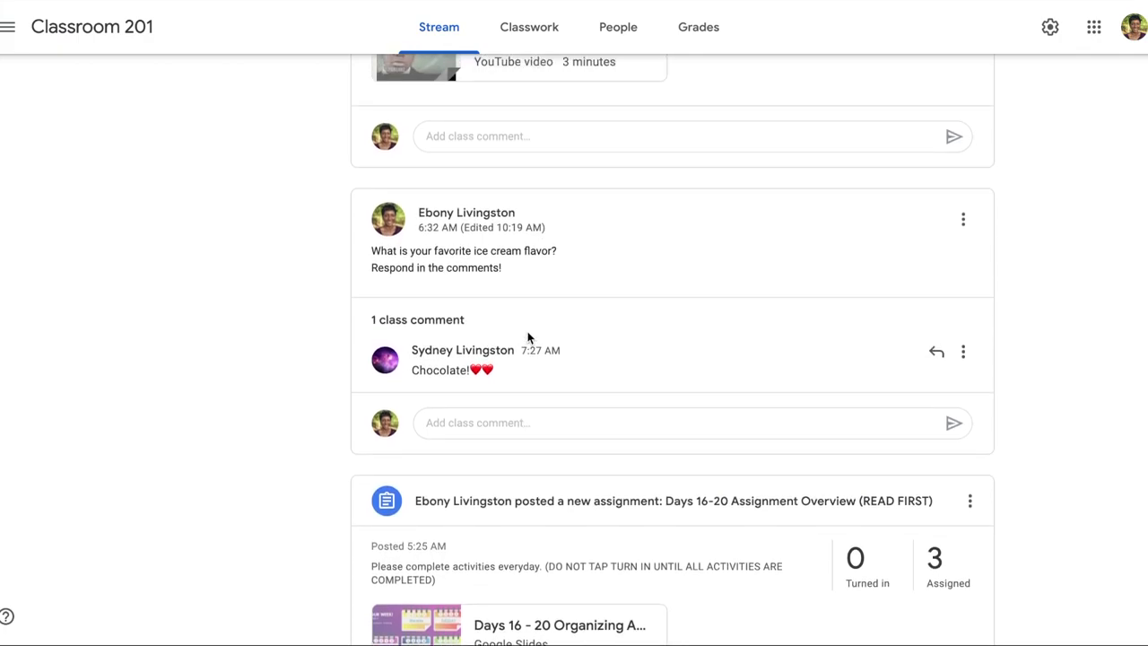
scroll(527, 338, down, 2)
scroll(527, 354, up, 2)
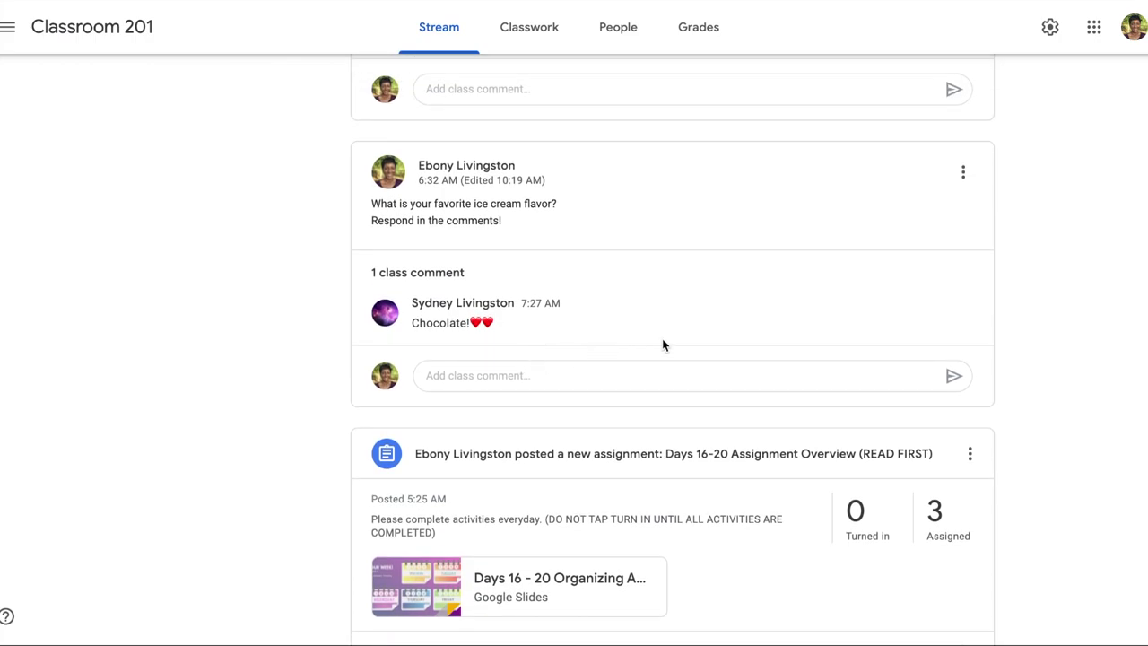
scroll(664, 345, up, 1)
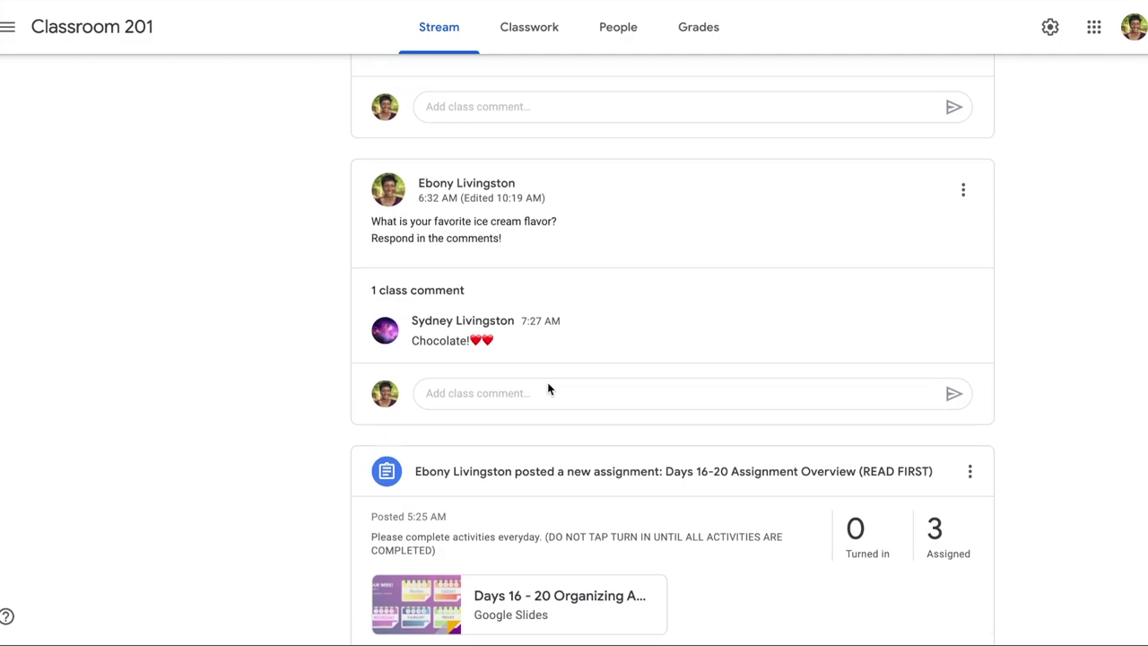
scroll(549, 389, up, 3)
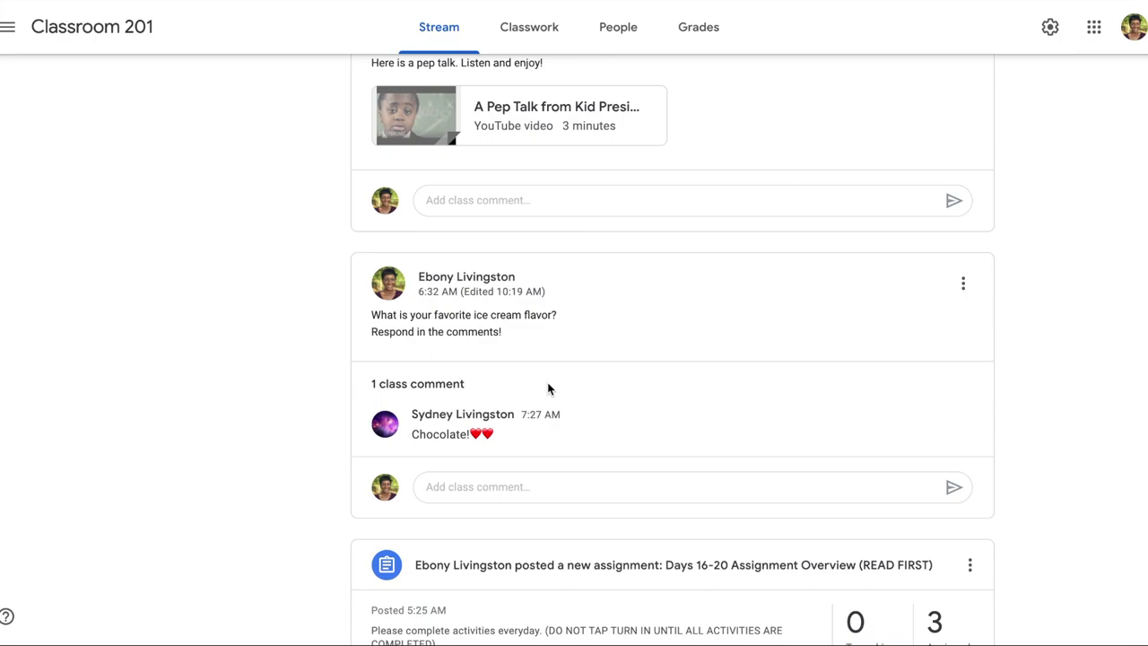
scroll(549, 389, up, 7)
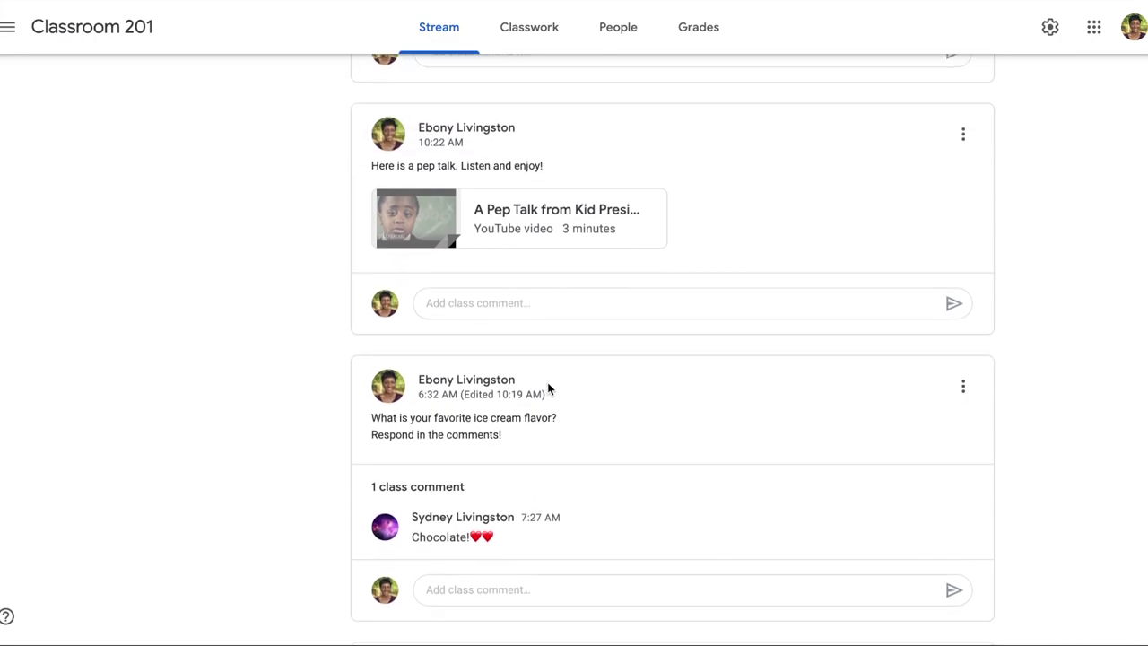
scroll(547, 384, up, 10)
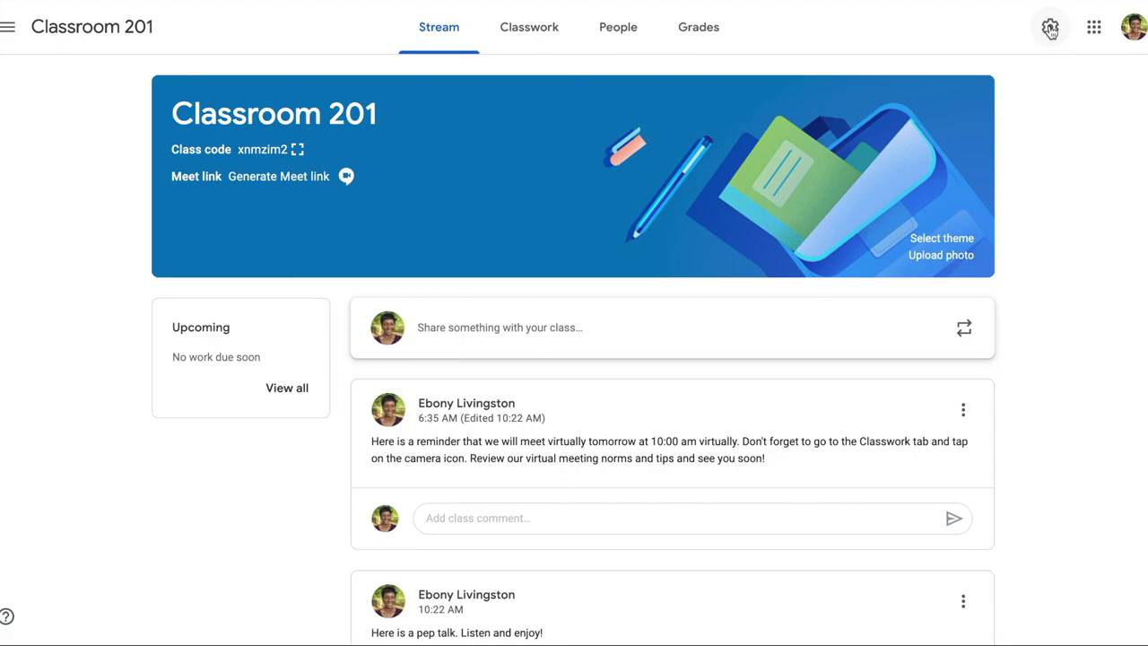
click(1050, 28)
- Set the Stream permission to 'Students can only comment' and save the class settings
scroll(697, 239, down, 1)
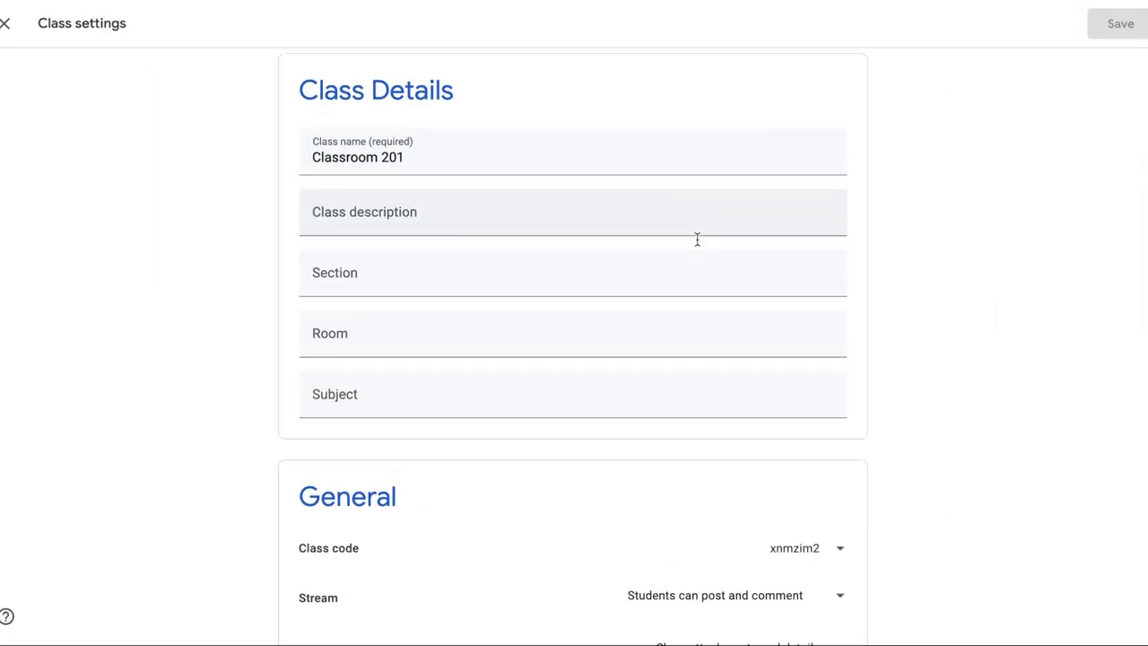
scroll(697, 239, down, 3)
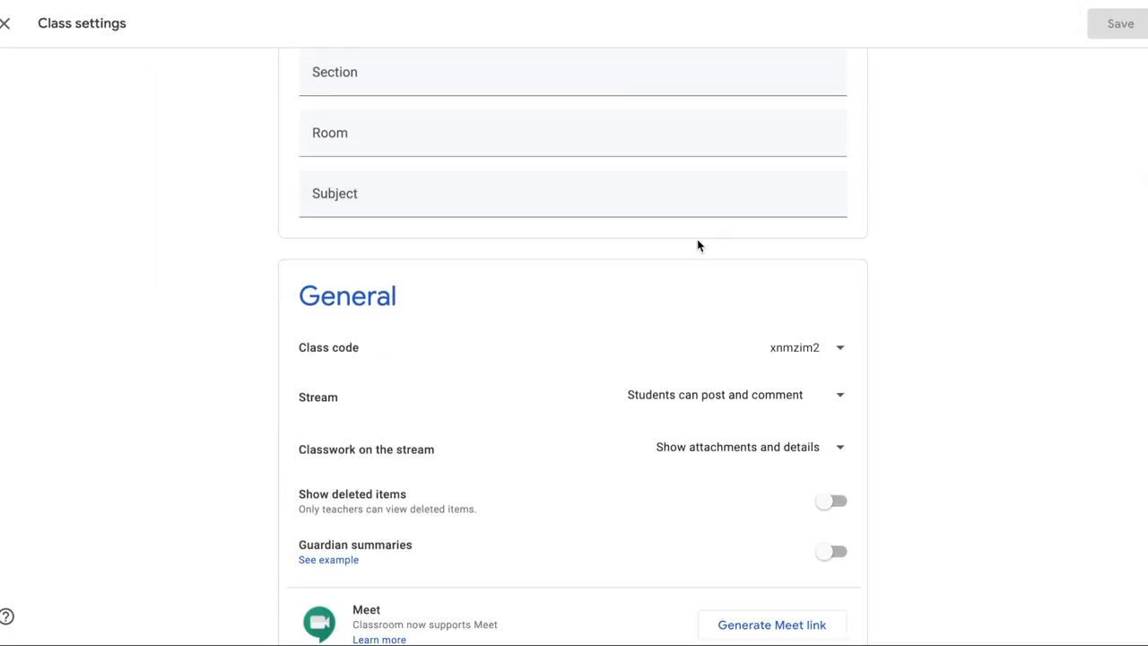
scroll(697, 239, down, 1)
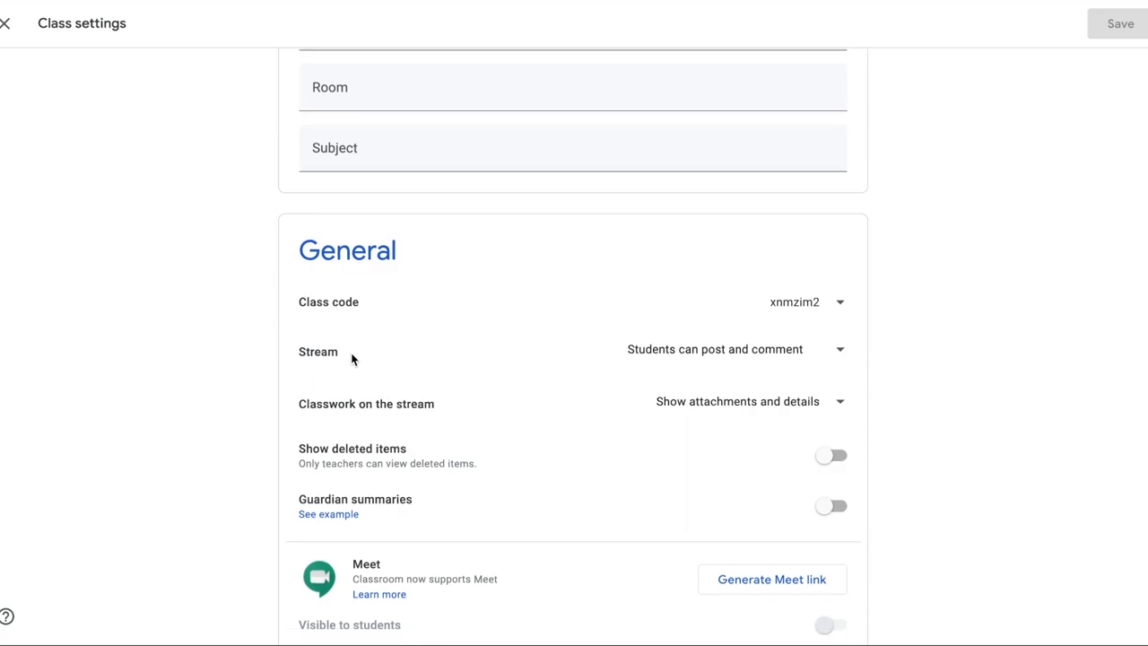
click(838, 353)
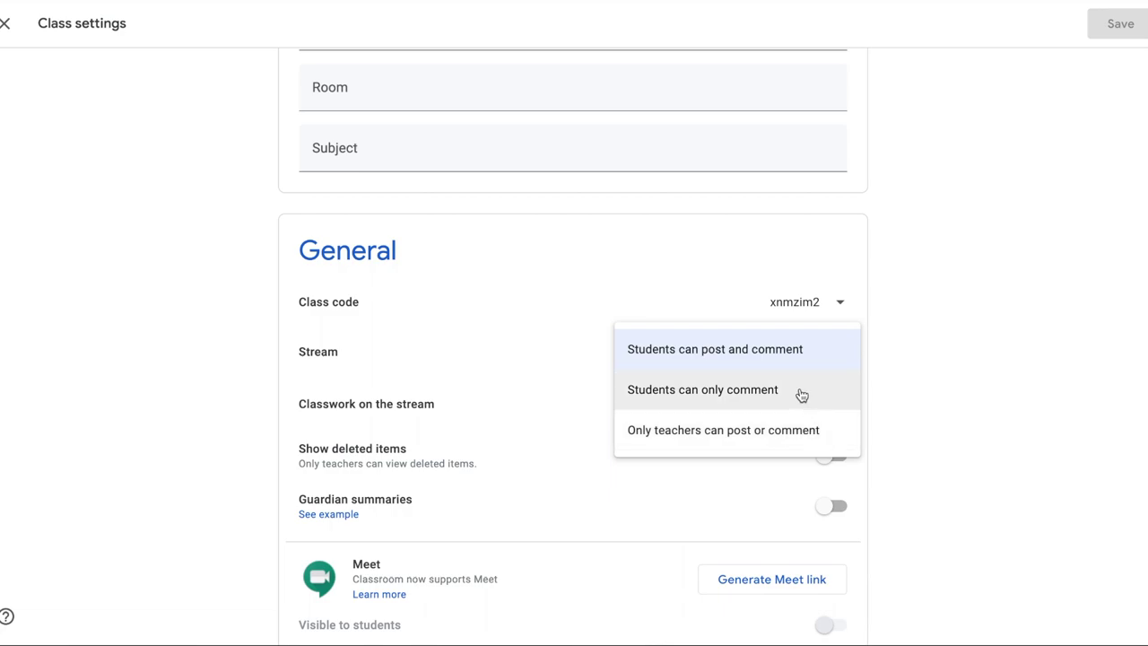
click(796, 394)
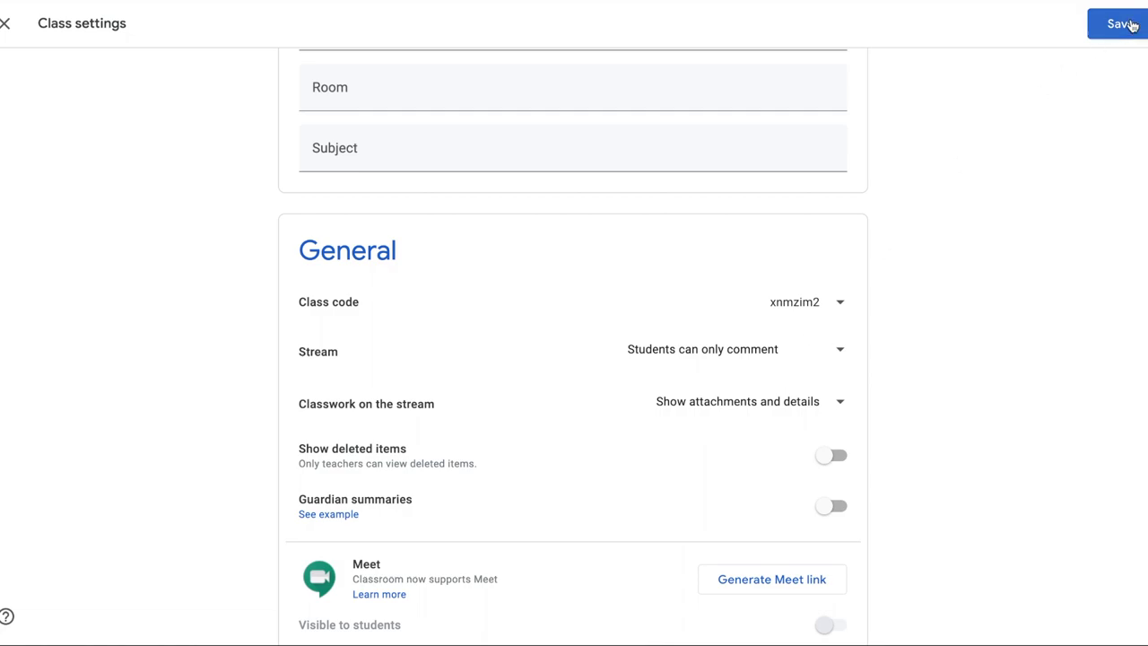
click(1120, 24)
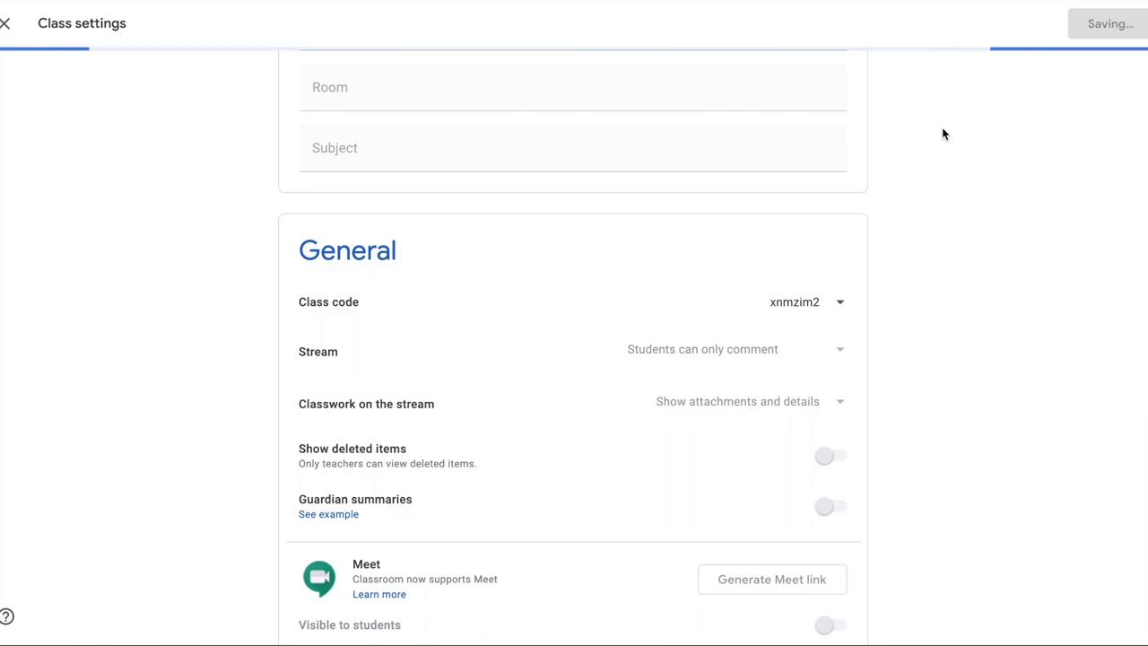
scroll(758, 208, down, 8)
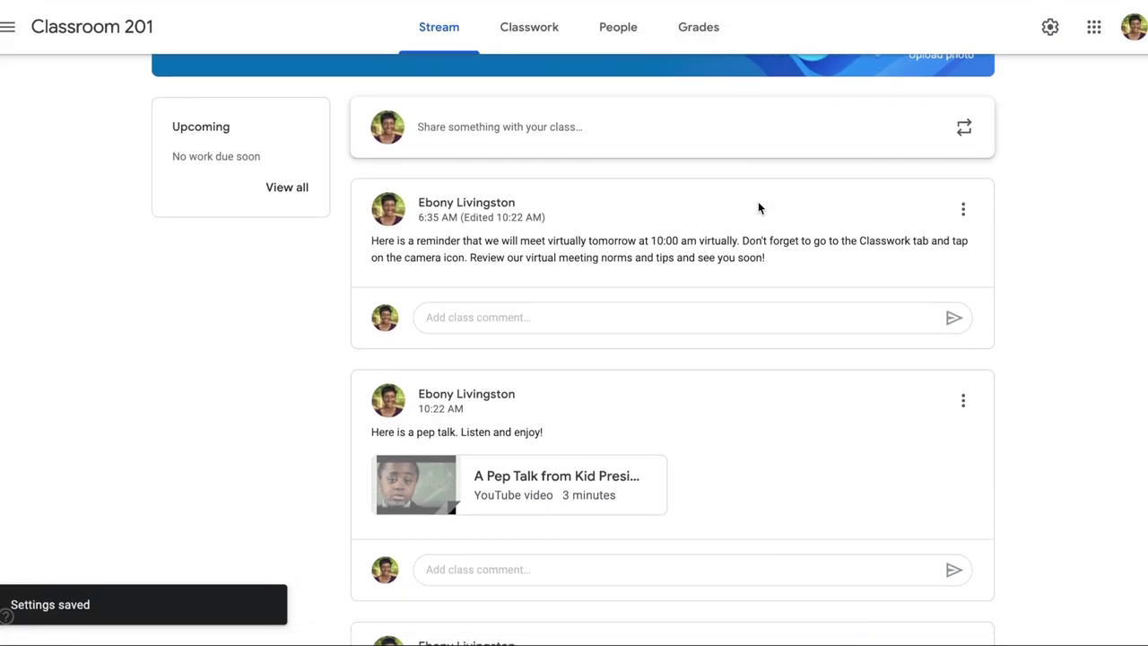
scroll(757, 208, down, 20)
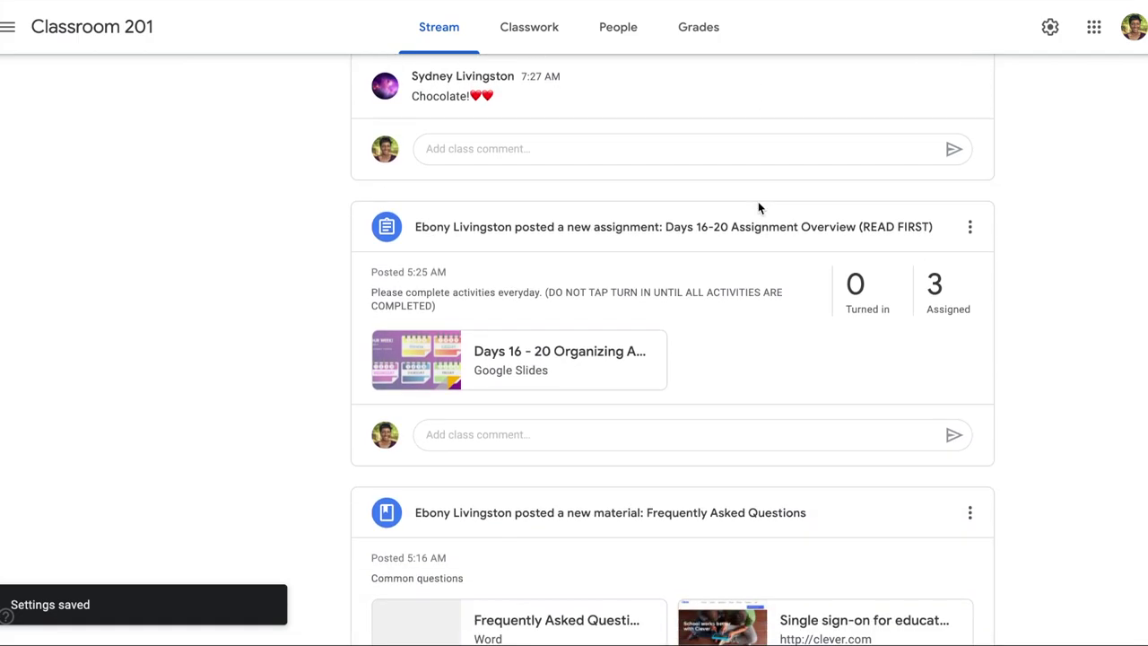
scroll(758, 208, down, 20)
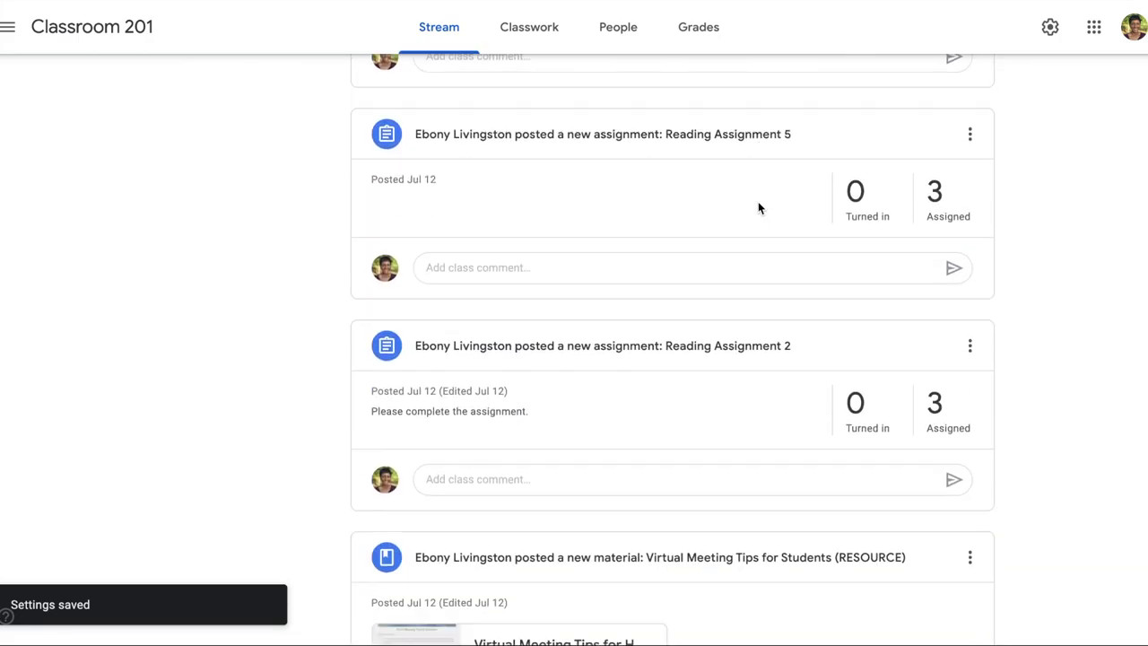
scroll(757, 208, down, 10)
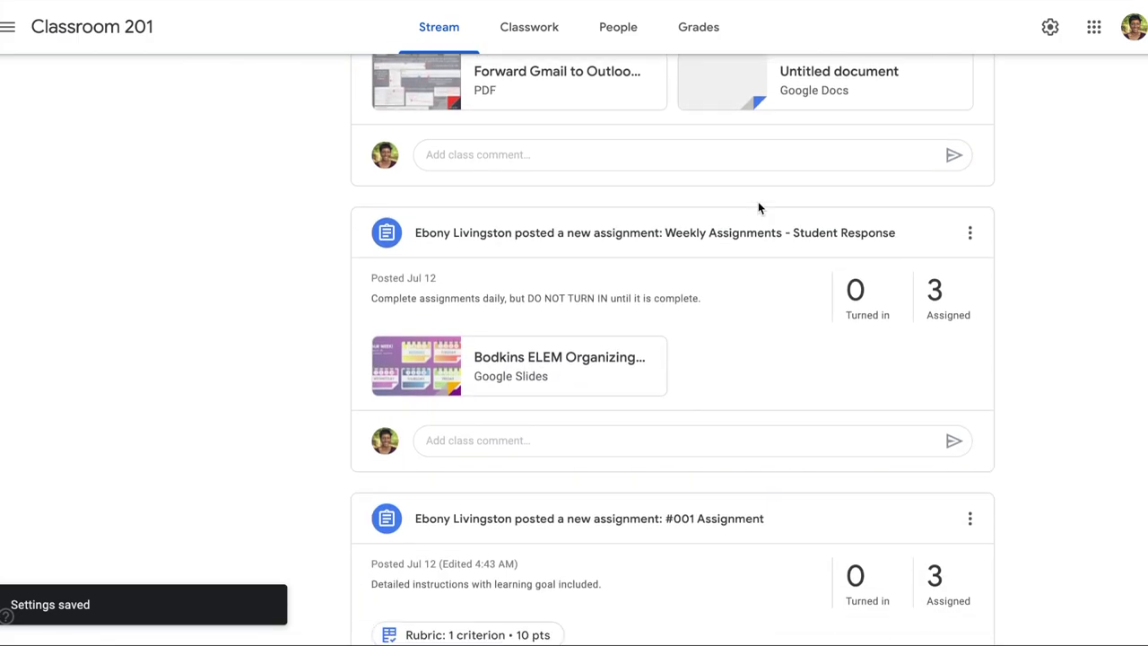
scroll(758, 208, down, 2)
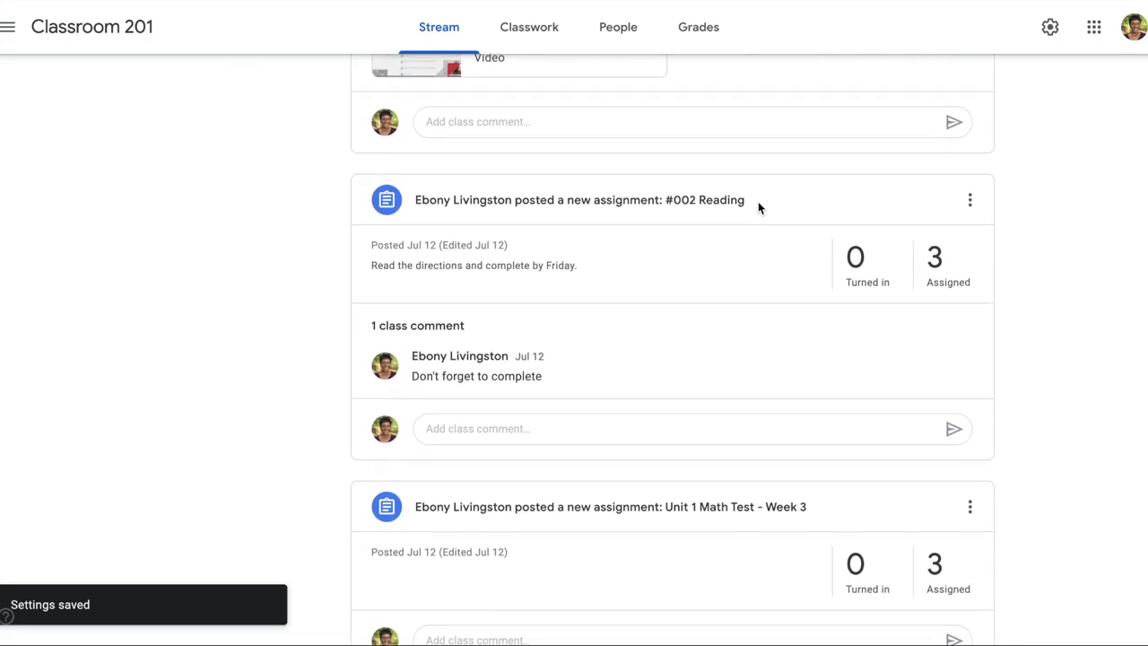
scroll(758, 208, up, 9)
scroll(758, 208, up, 8)
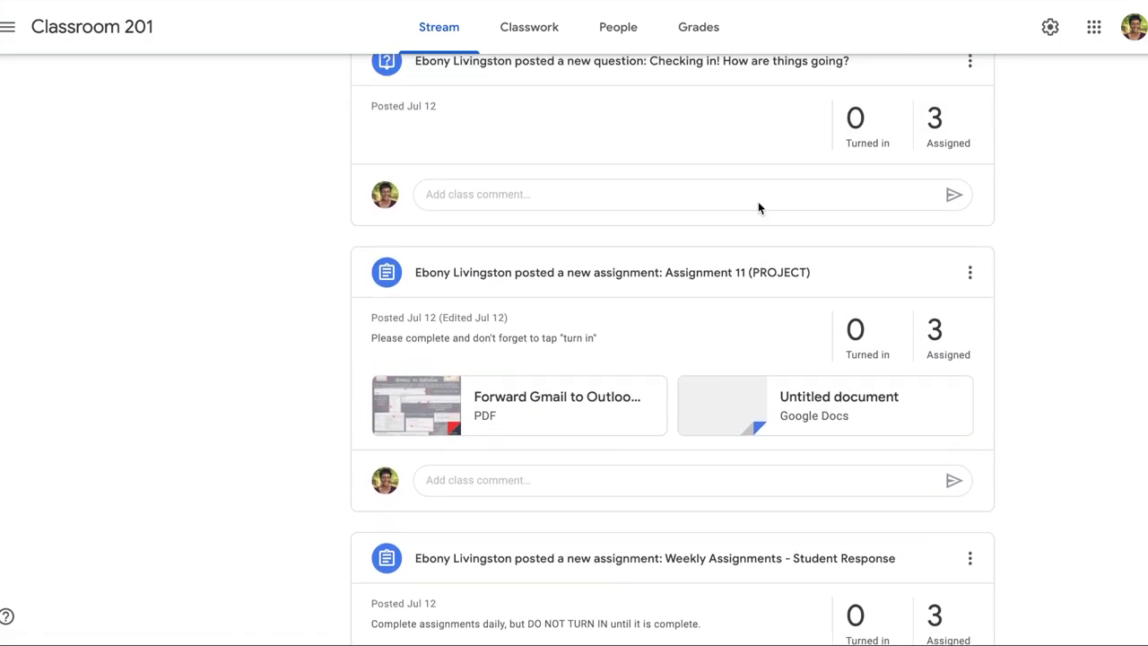
scroll(758, 208, up, 7)
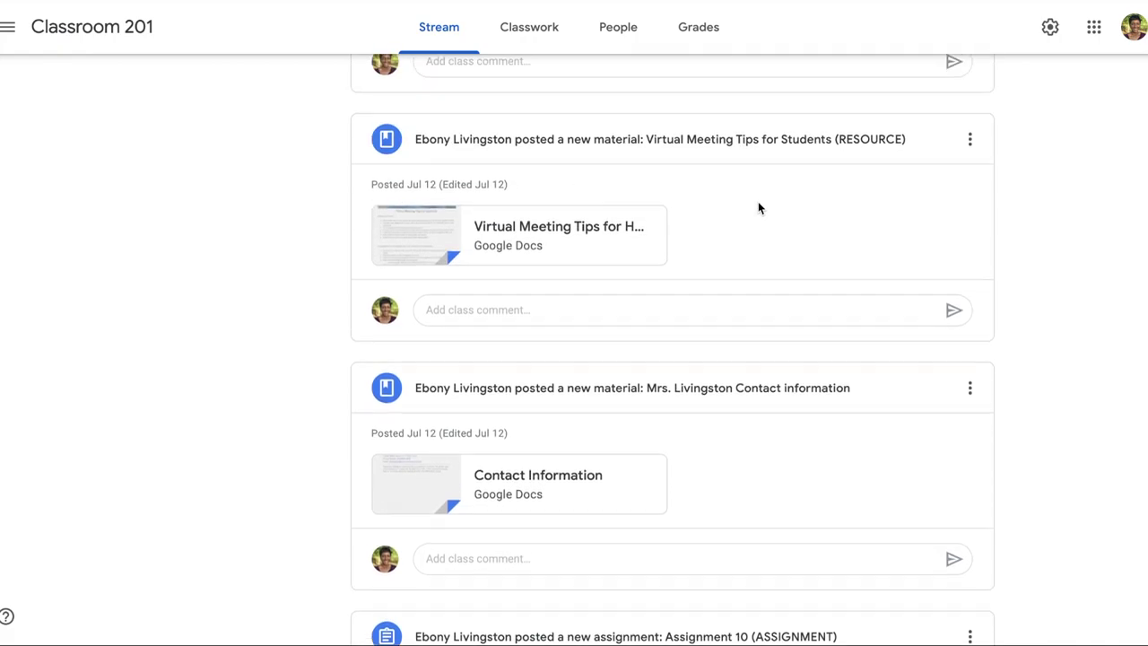
scroll(758, 208, up, 1)
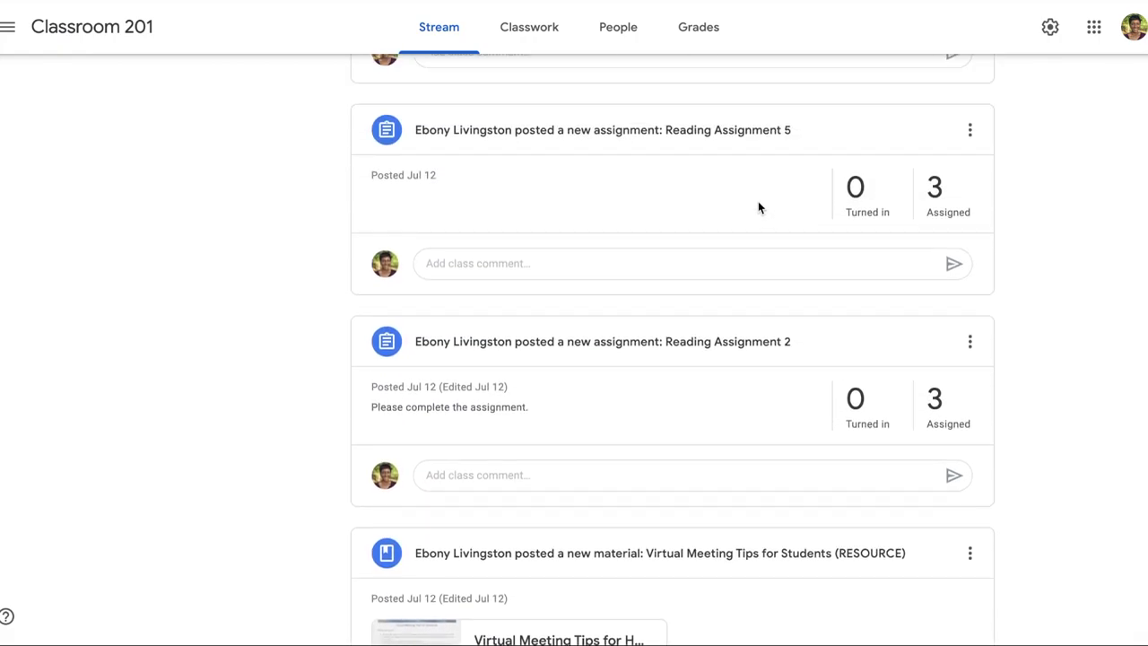
scroll(758, 208, down, 1)
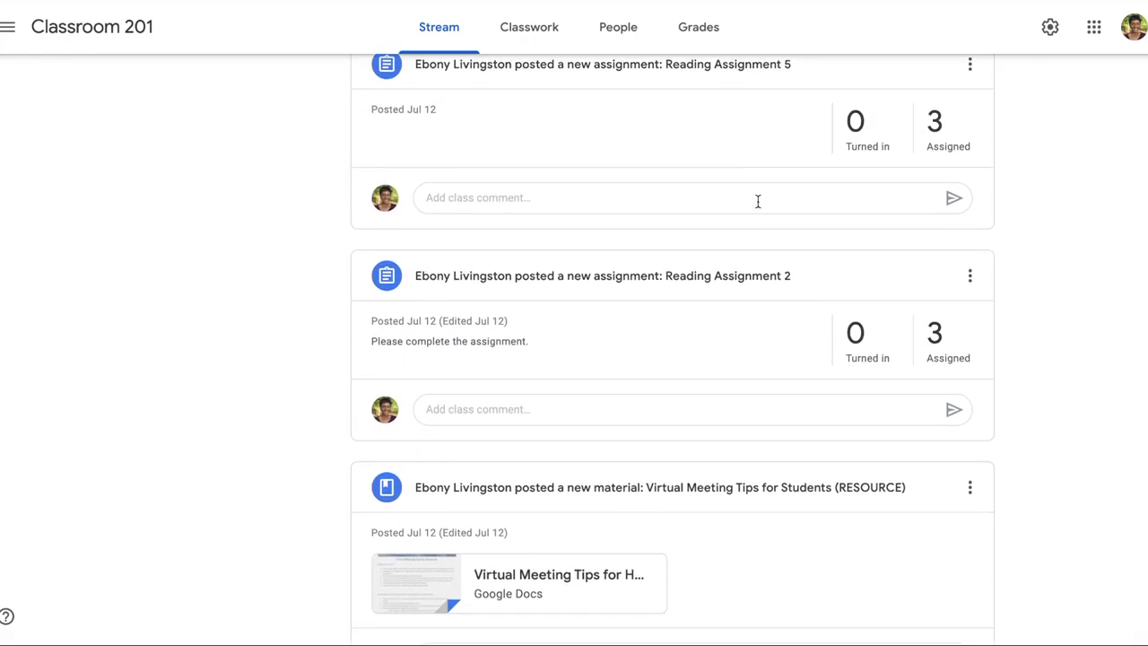
scroll(758, 201, up, 2)
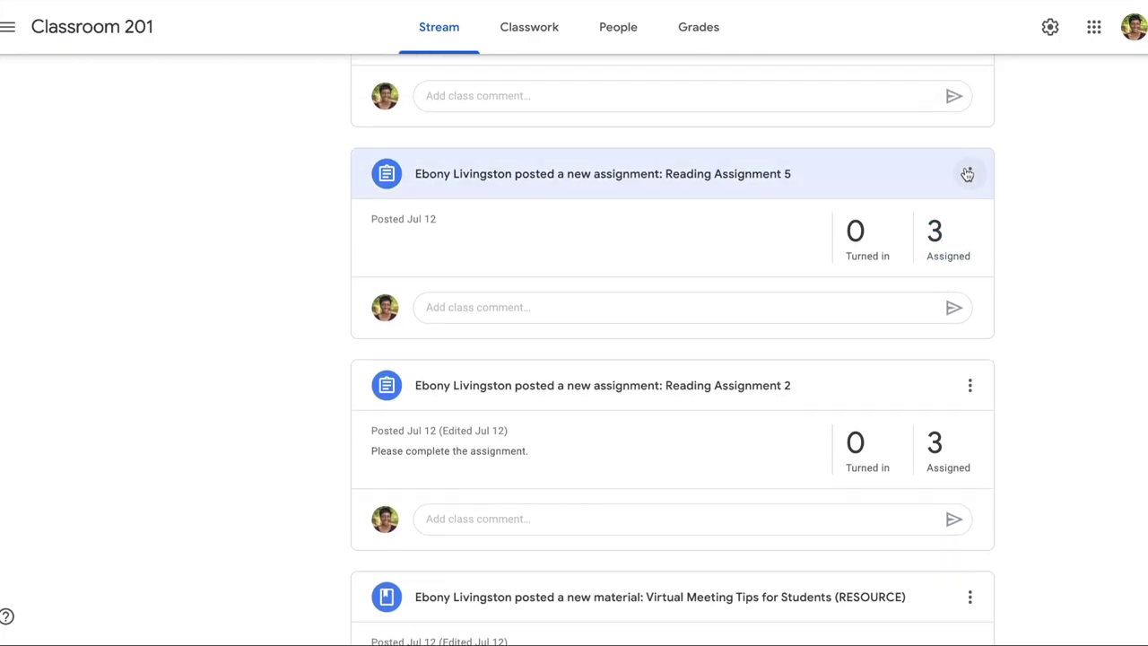
scroll(966, 175, up, 10)
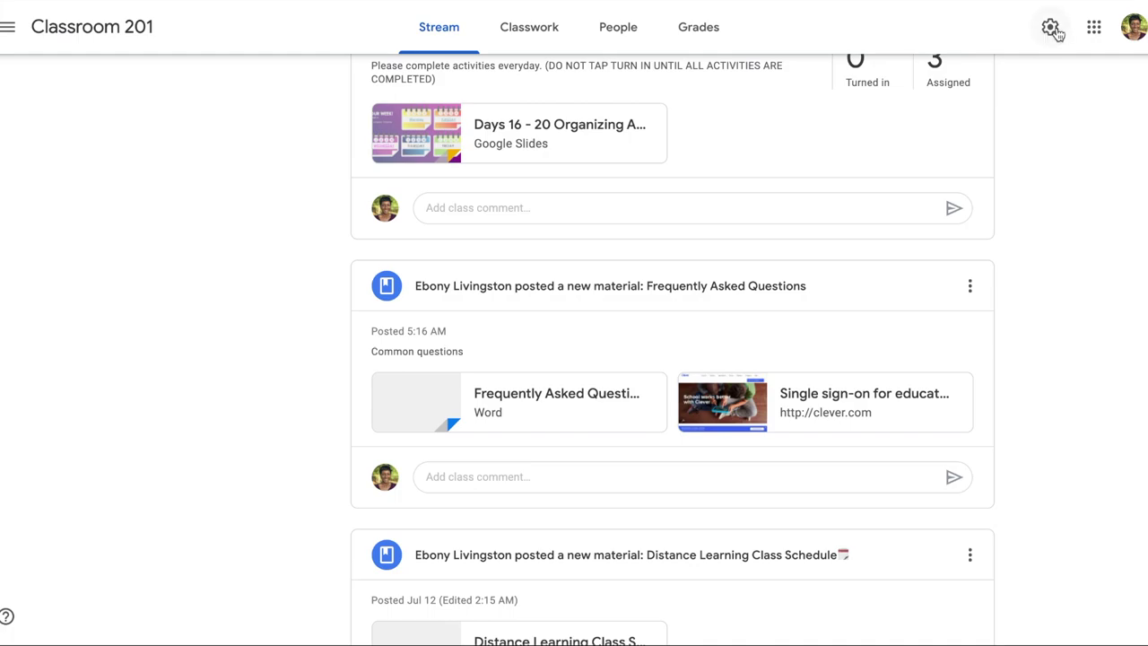
- Set 'Classwork on the stream' to Hide notifications in class settings and save
click(1049, 27)
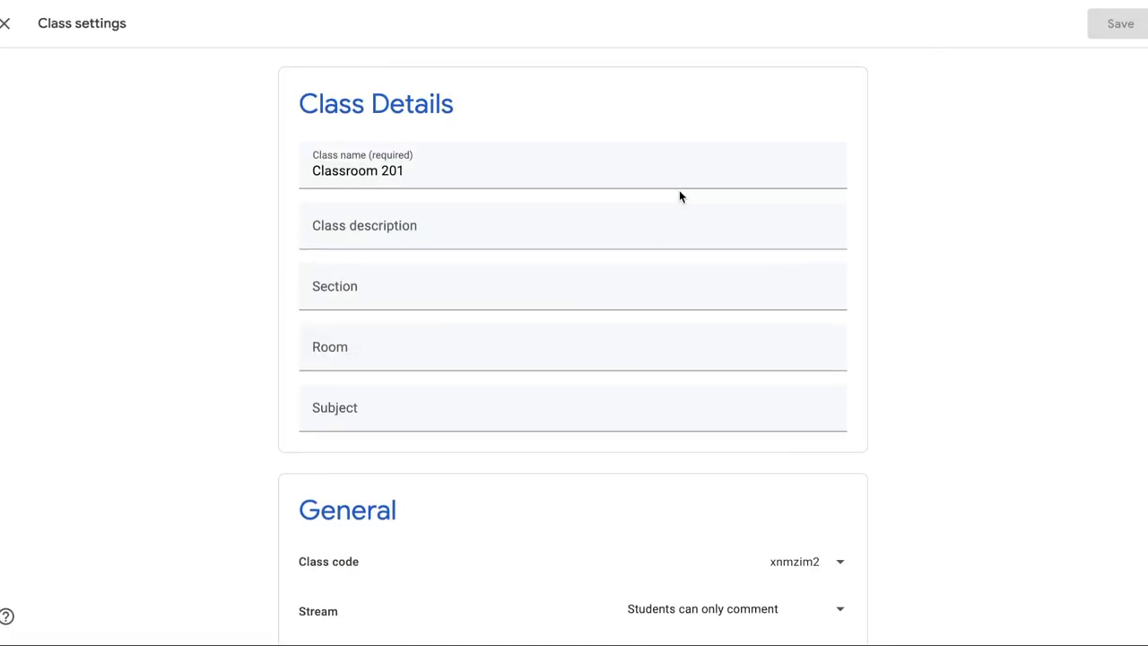
scroll(679, 190, down, 3)
scroll(679, 190, down, 3)
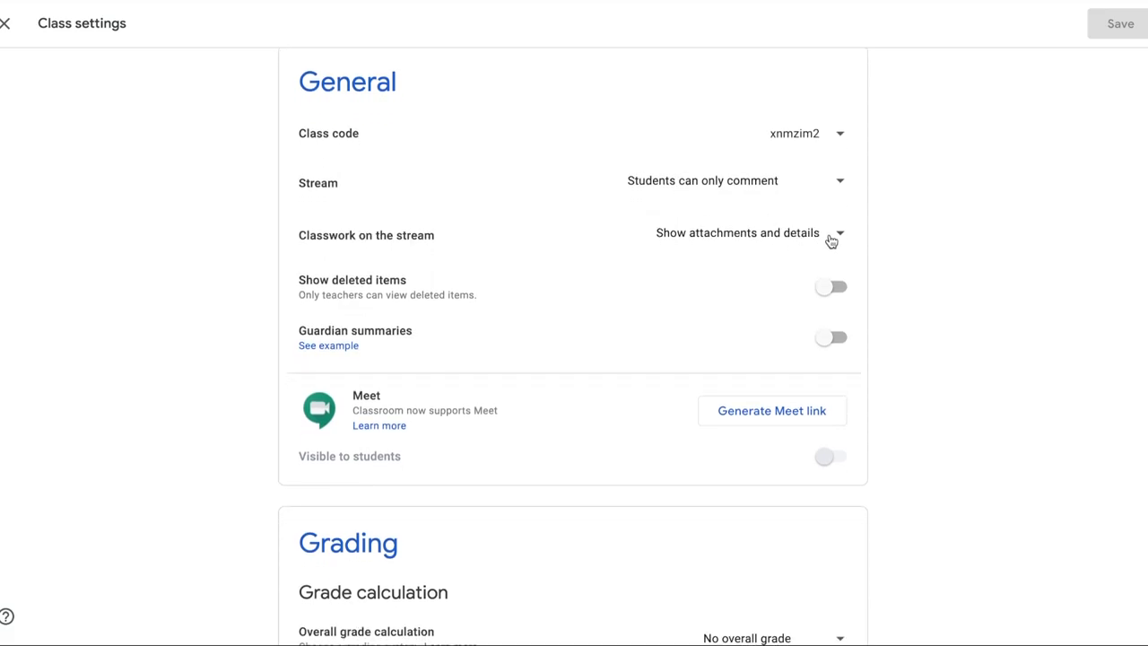
click(832, 238)
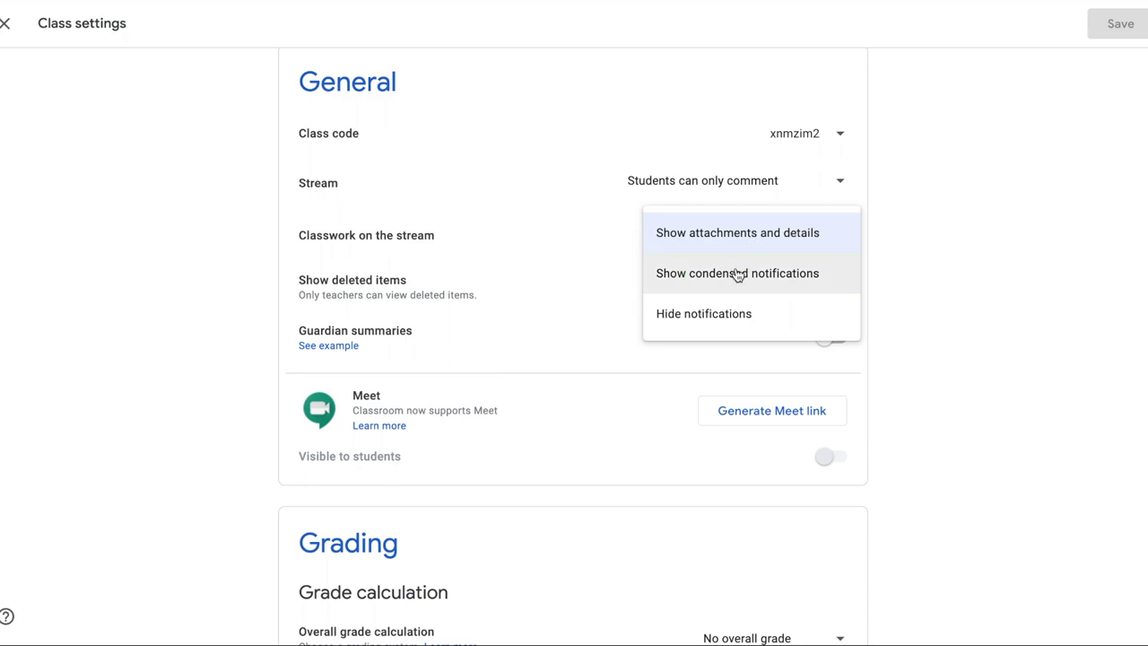
click(692, 317)
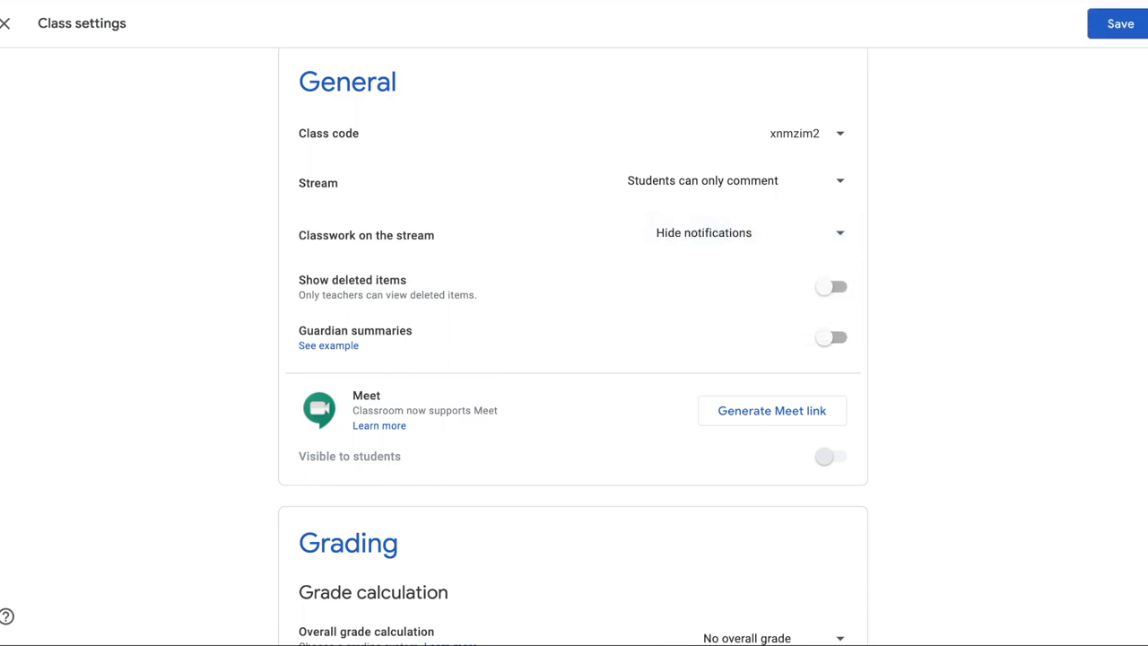
click(1134, 30)
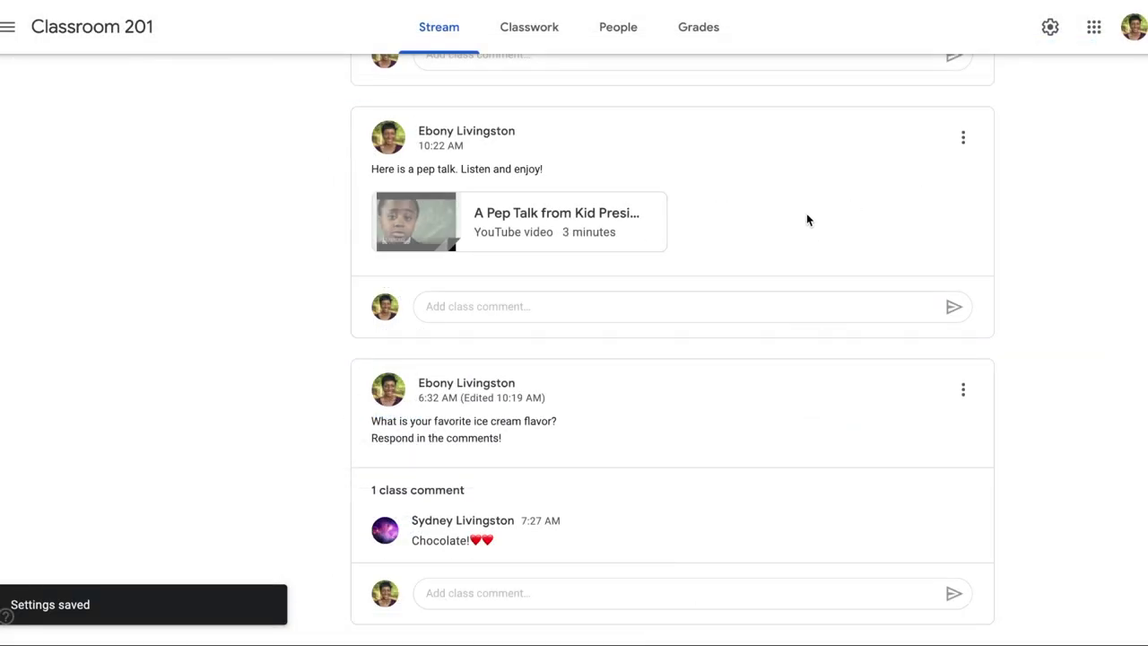
scroll(756, 244, down, 1)
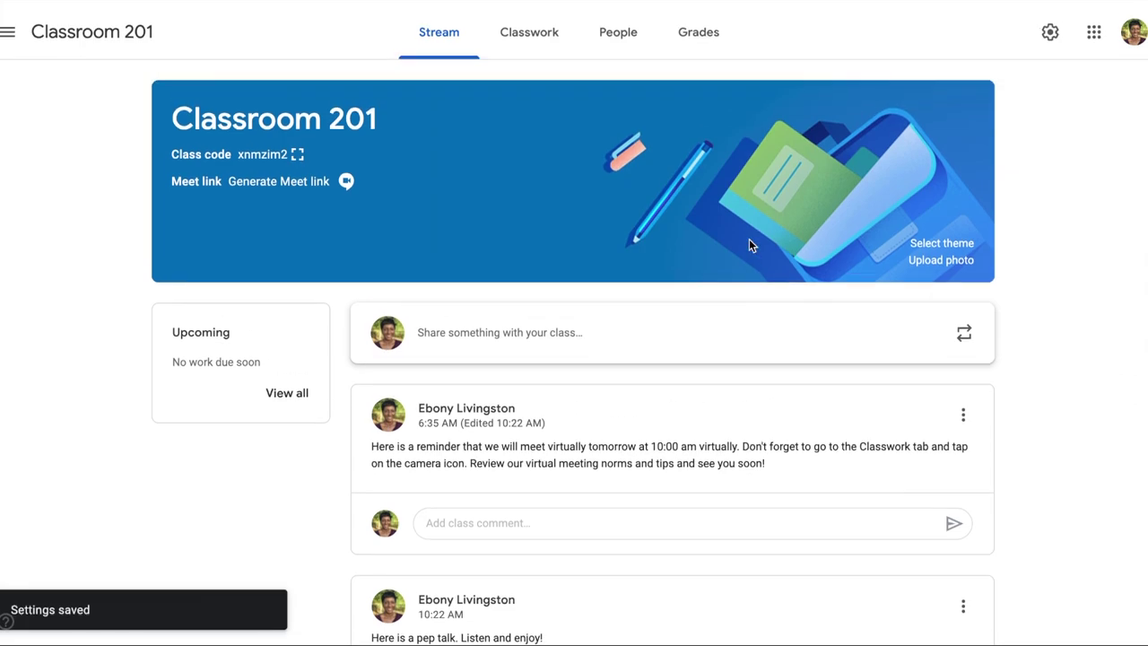
scroll(746, 338, down, 3)
scroll(748, 339, down, 1)
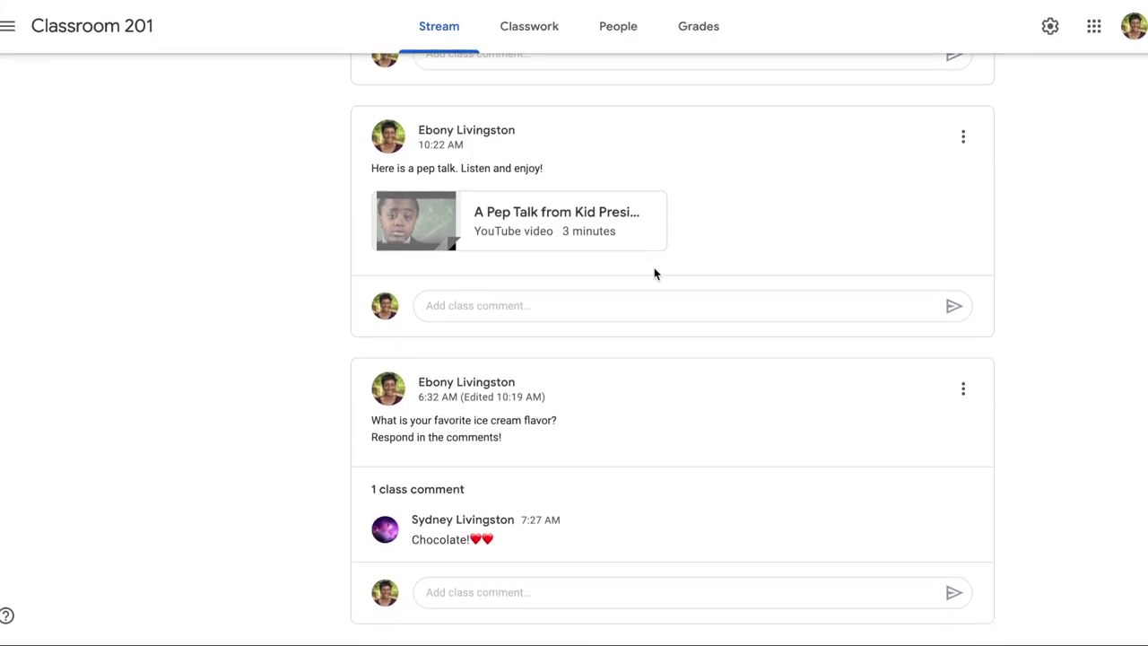
scroll(645, 346, up, 2)
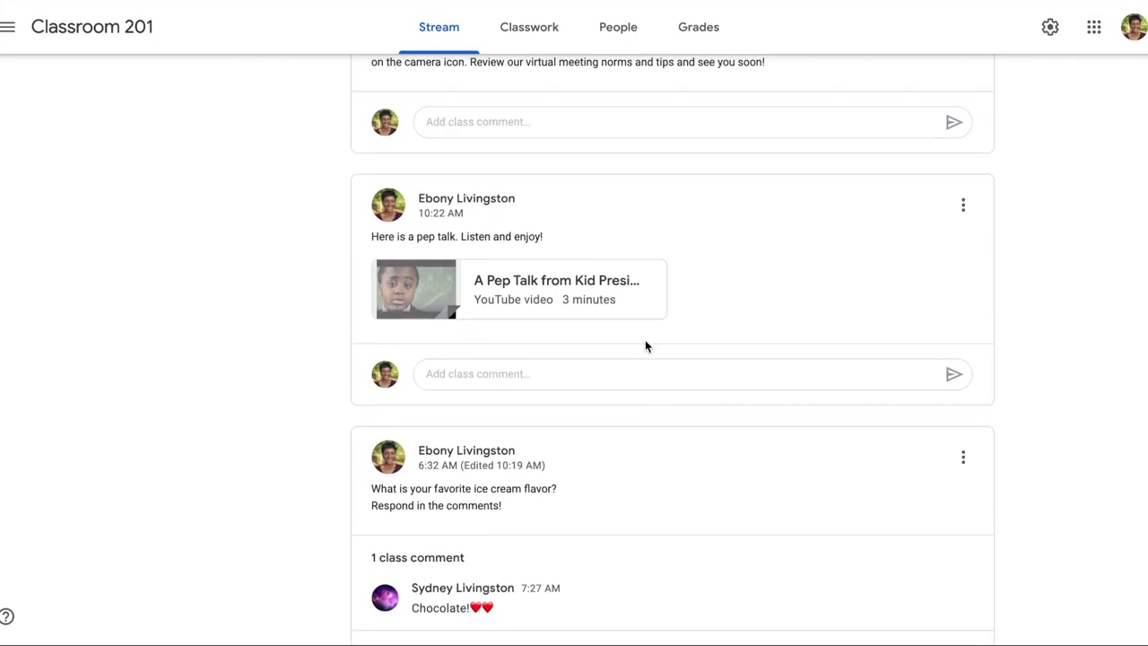
scroll(645, 347, down, 3)
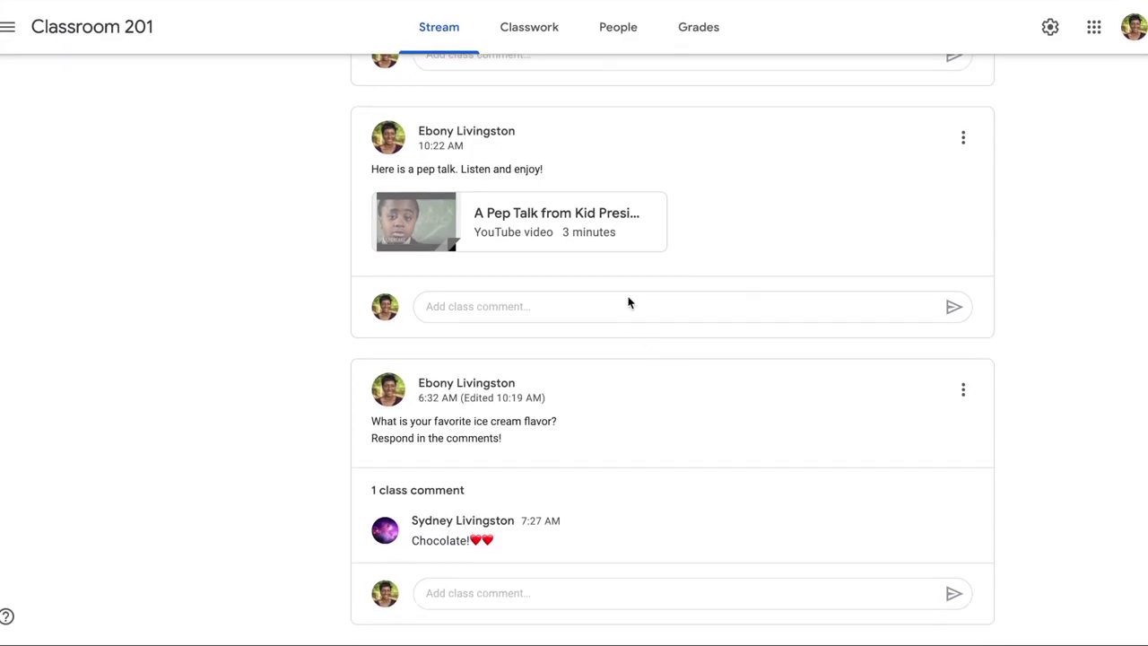
scroll(628, 302, up, 2)
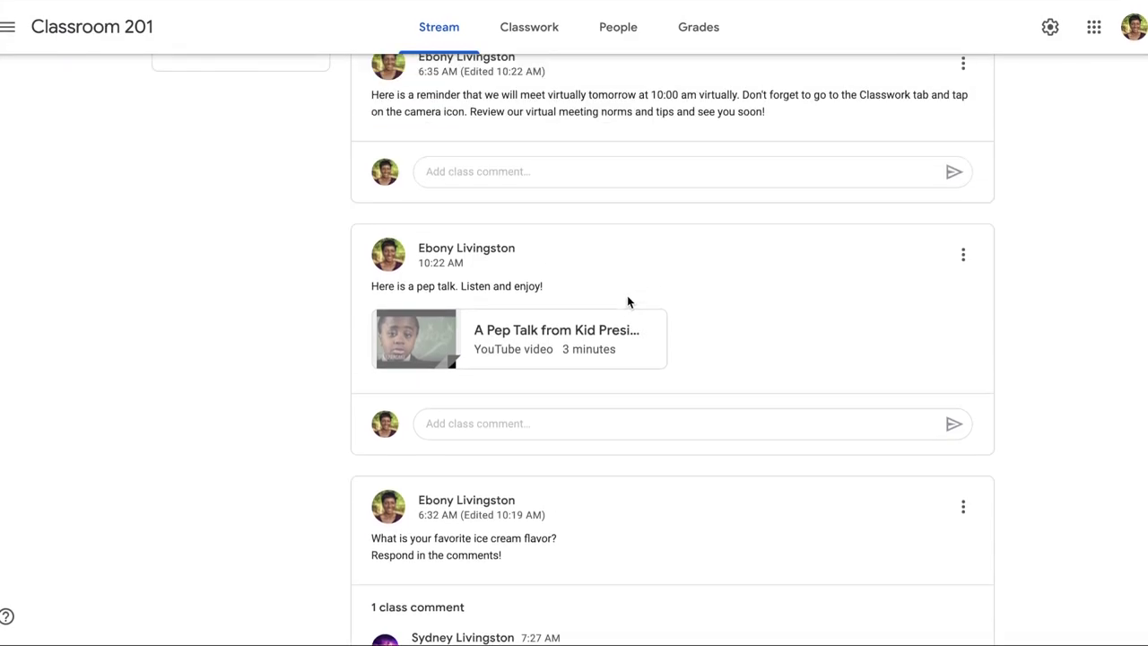
click(528, 36)
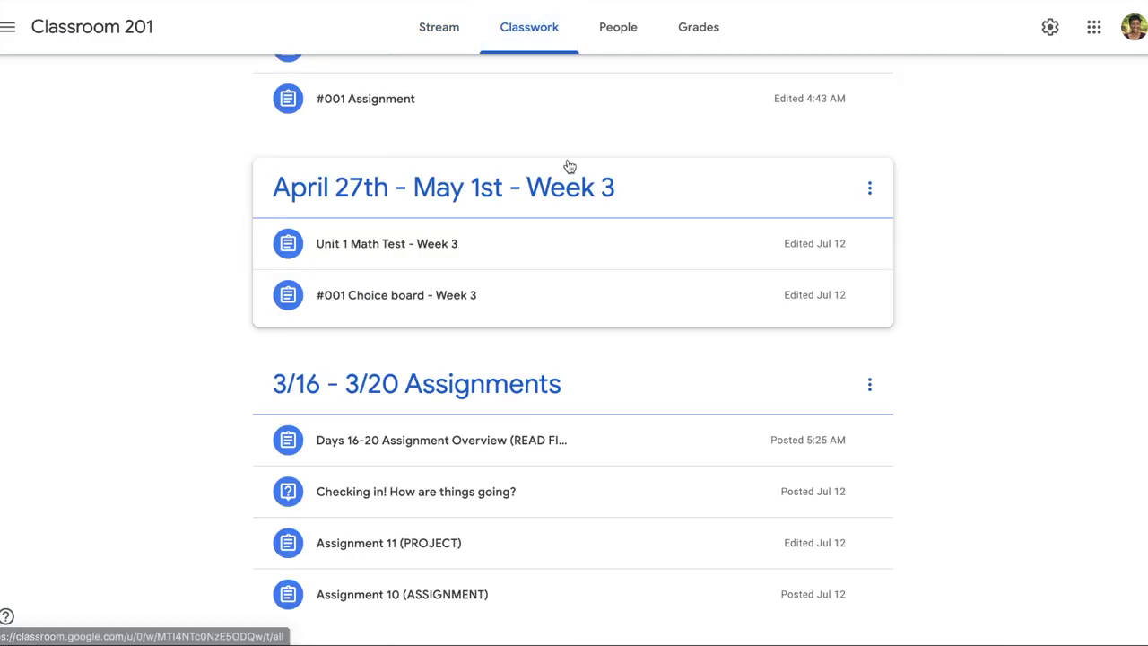
scroll(568, 166, down, 3)
scroll(569, 165, down, 5)
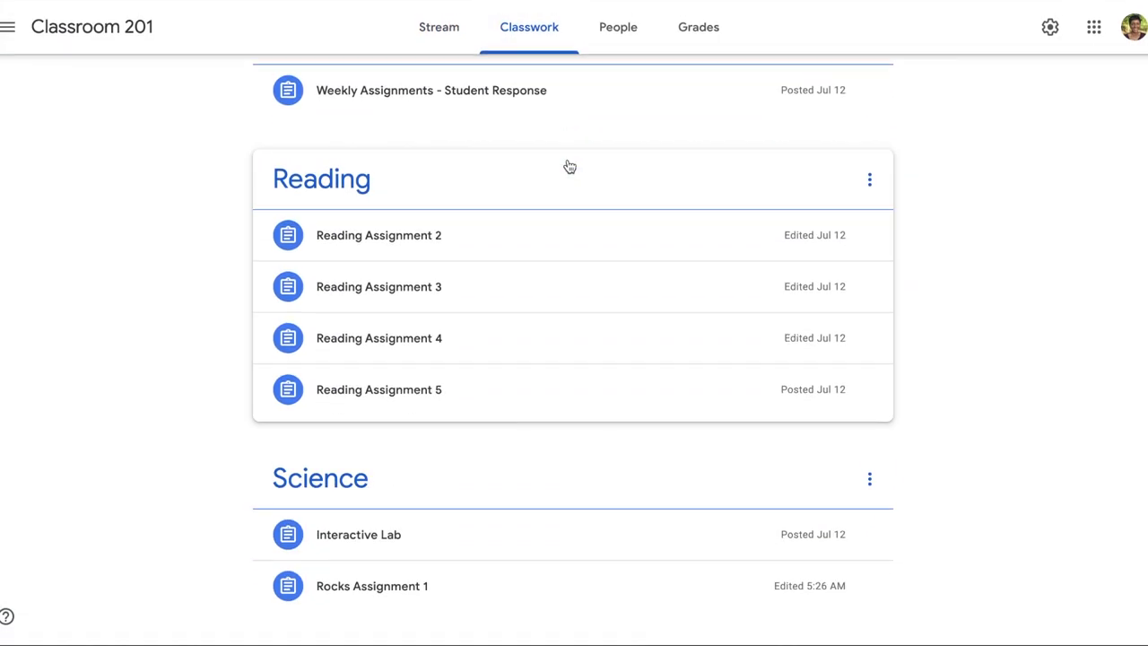
scroll(568, 165, up, 2)
scroll(568, 166, up, 3)
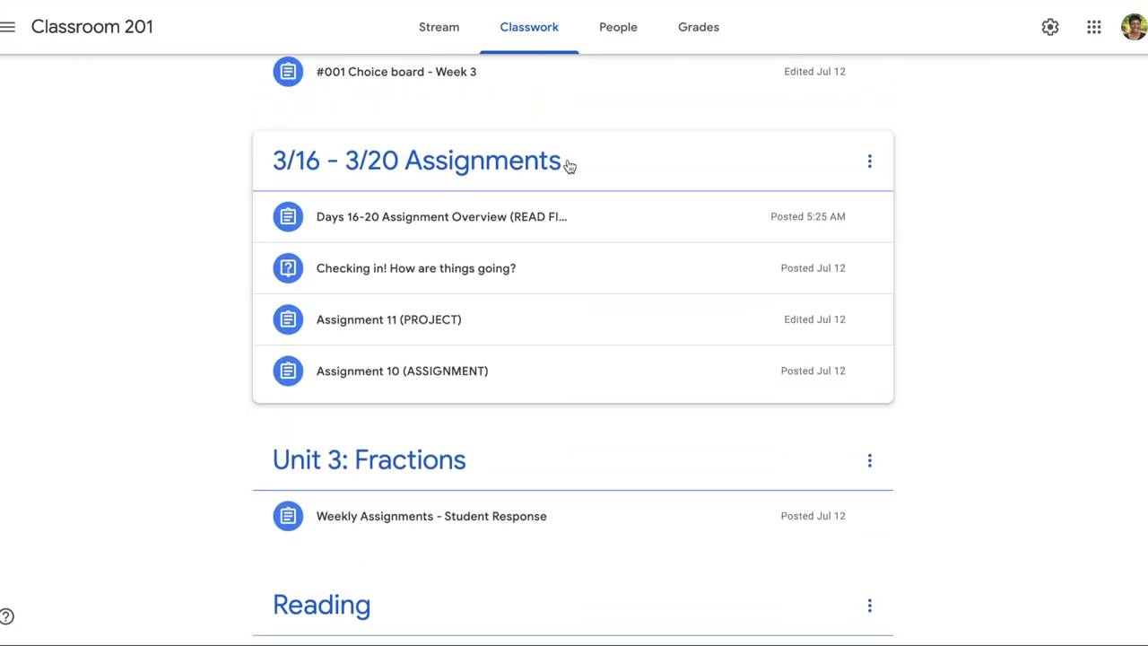
click(439, 28)
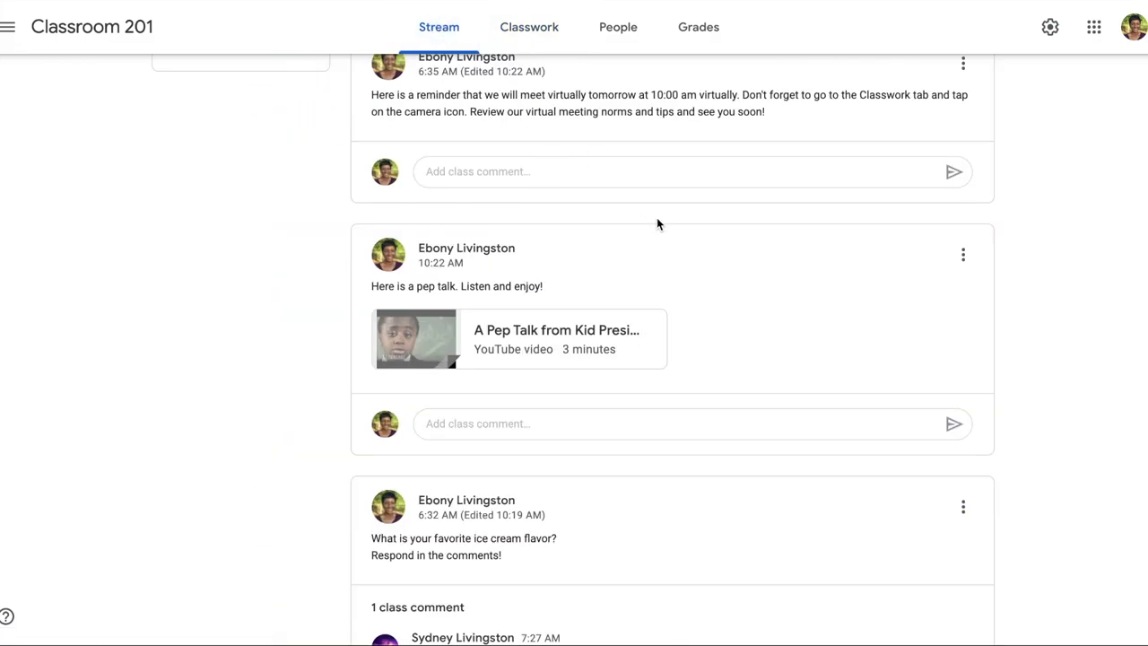
scroll(653, 218, down, 1)
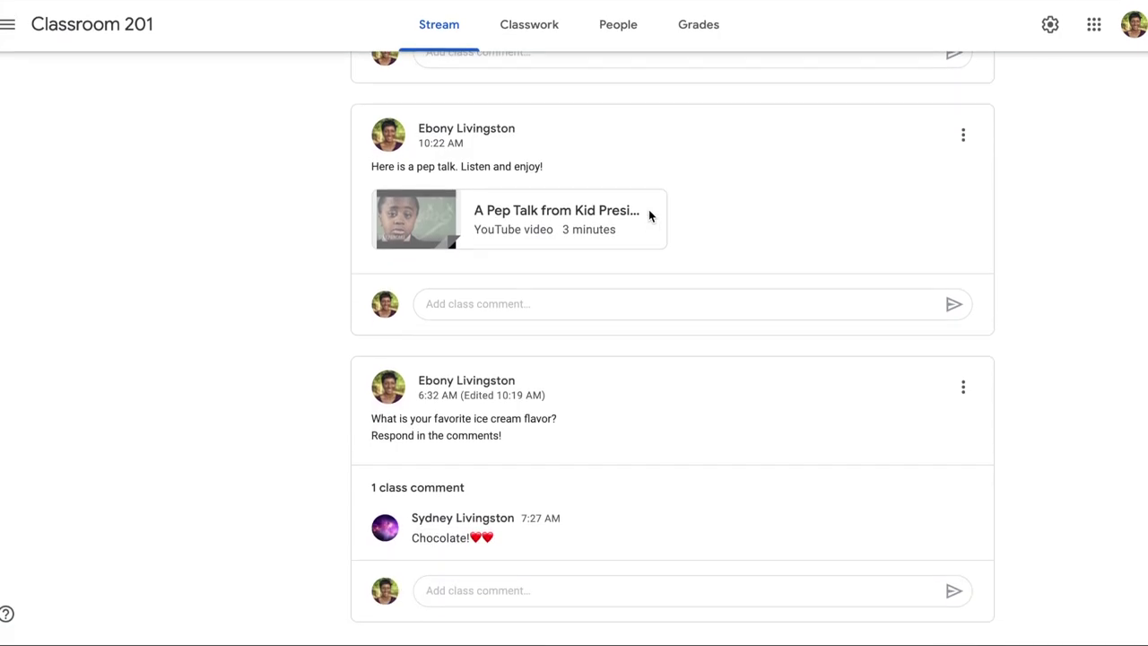
scroll(648, 209, up, 3)
scroll(649, 209, up, 2)
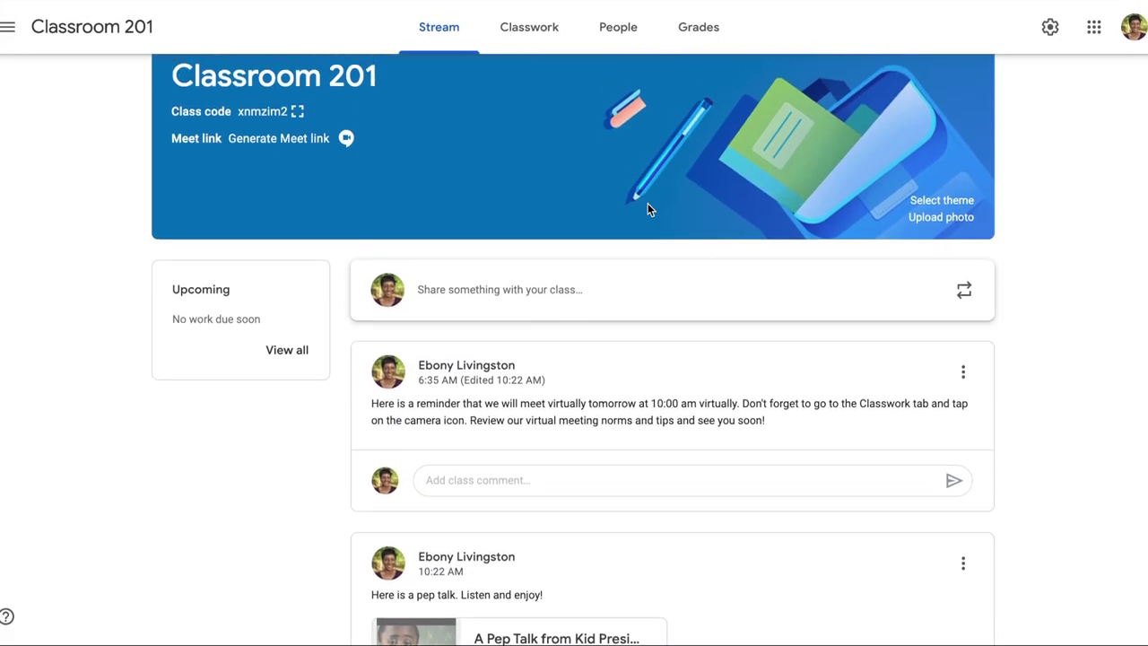